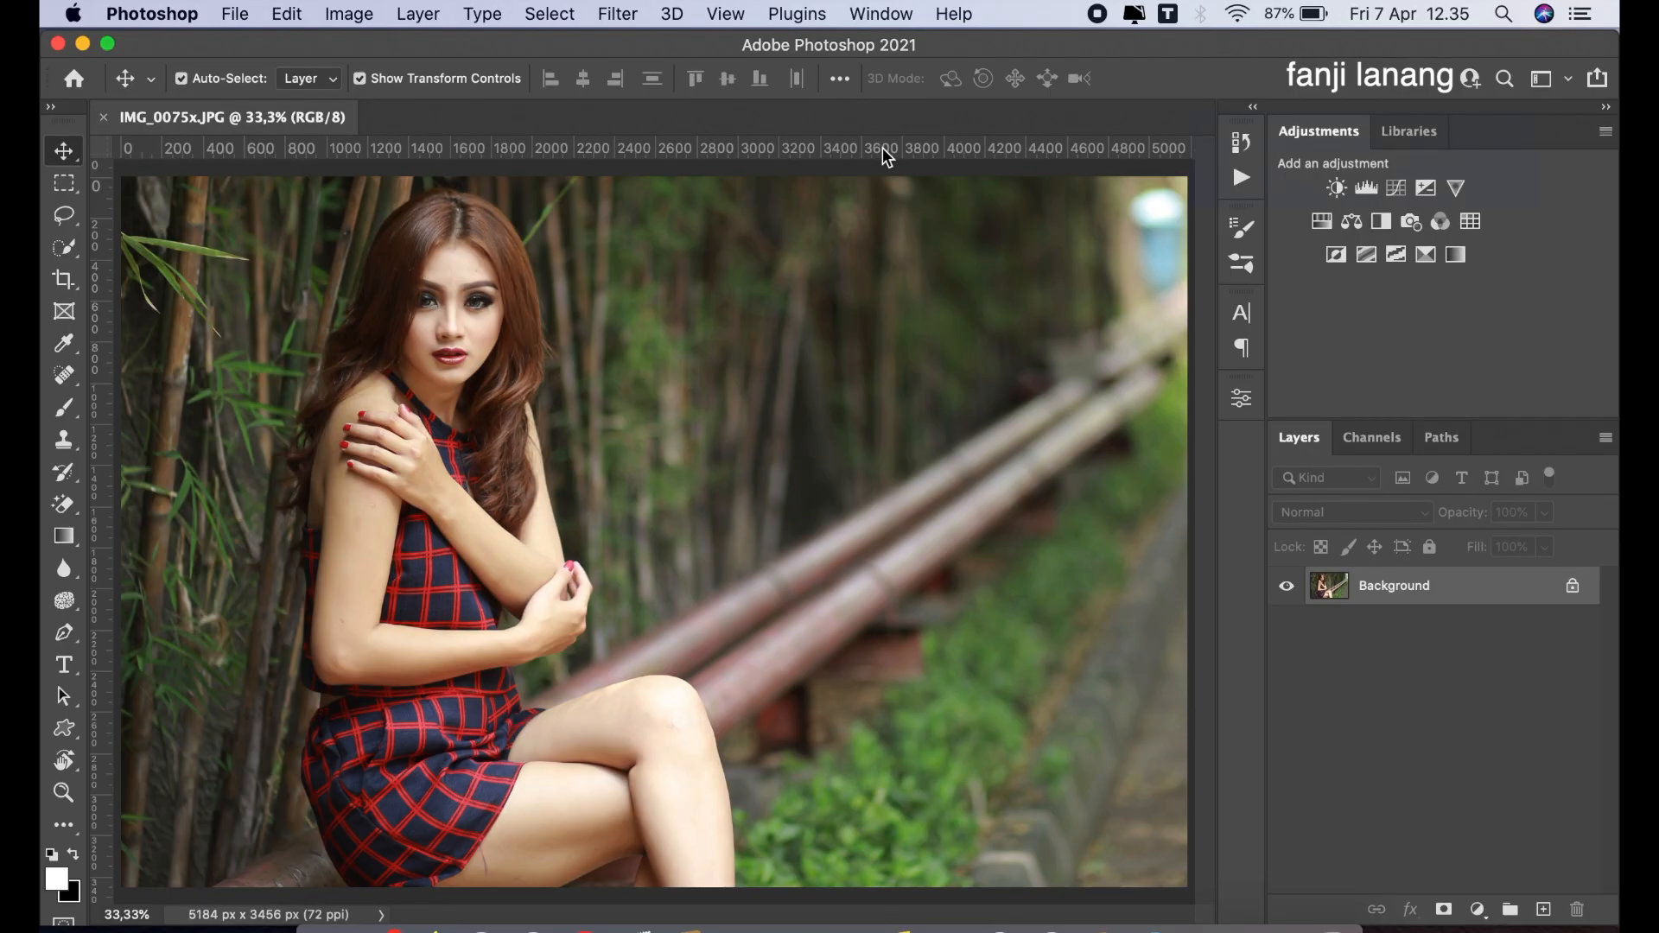
Duplicate the Background layer and open the copy in the Camera Raw Filter.
left_click_drag(1476, 585, 1544, 908)
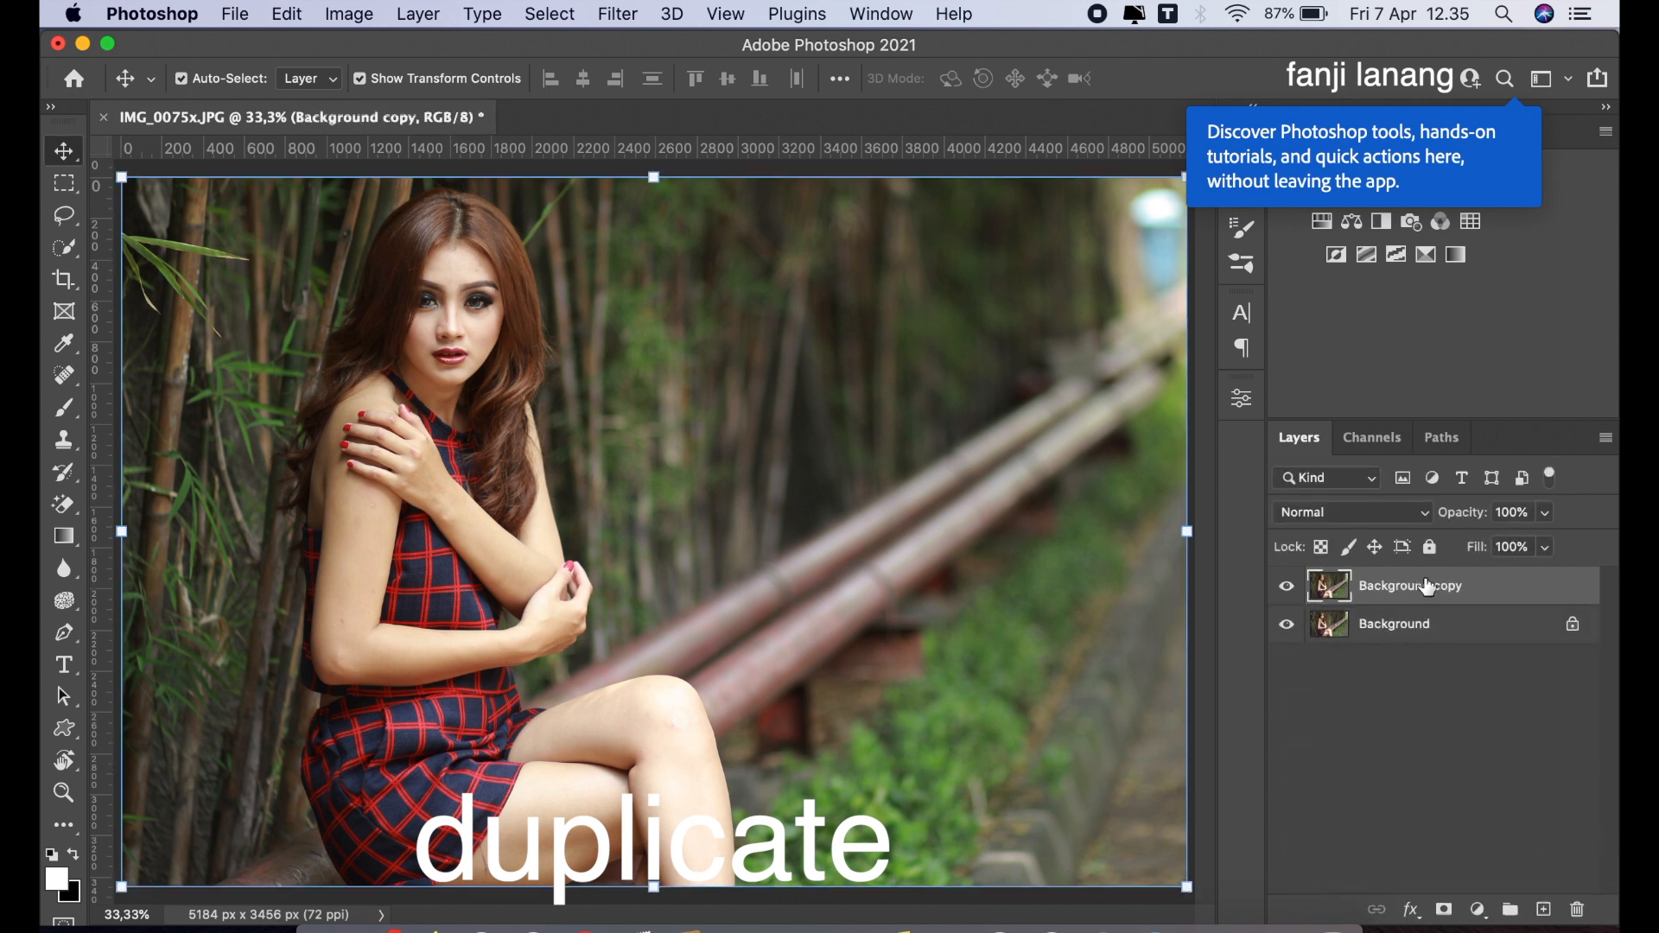
left_click(618, 14)
left_click(674, 216)
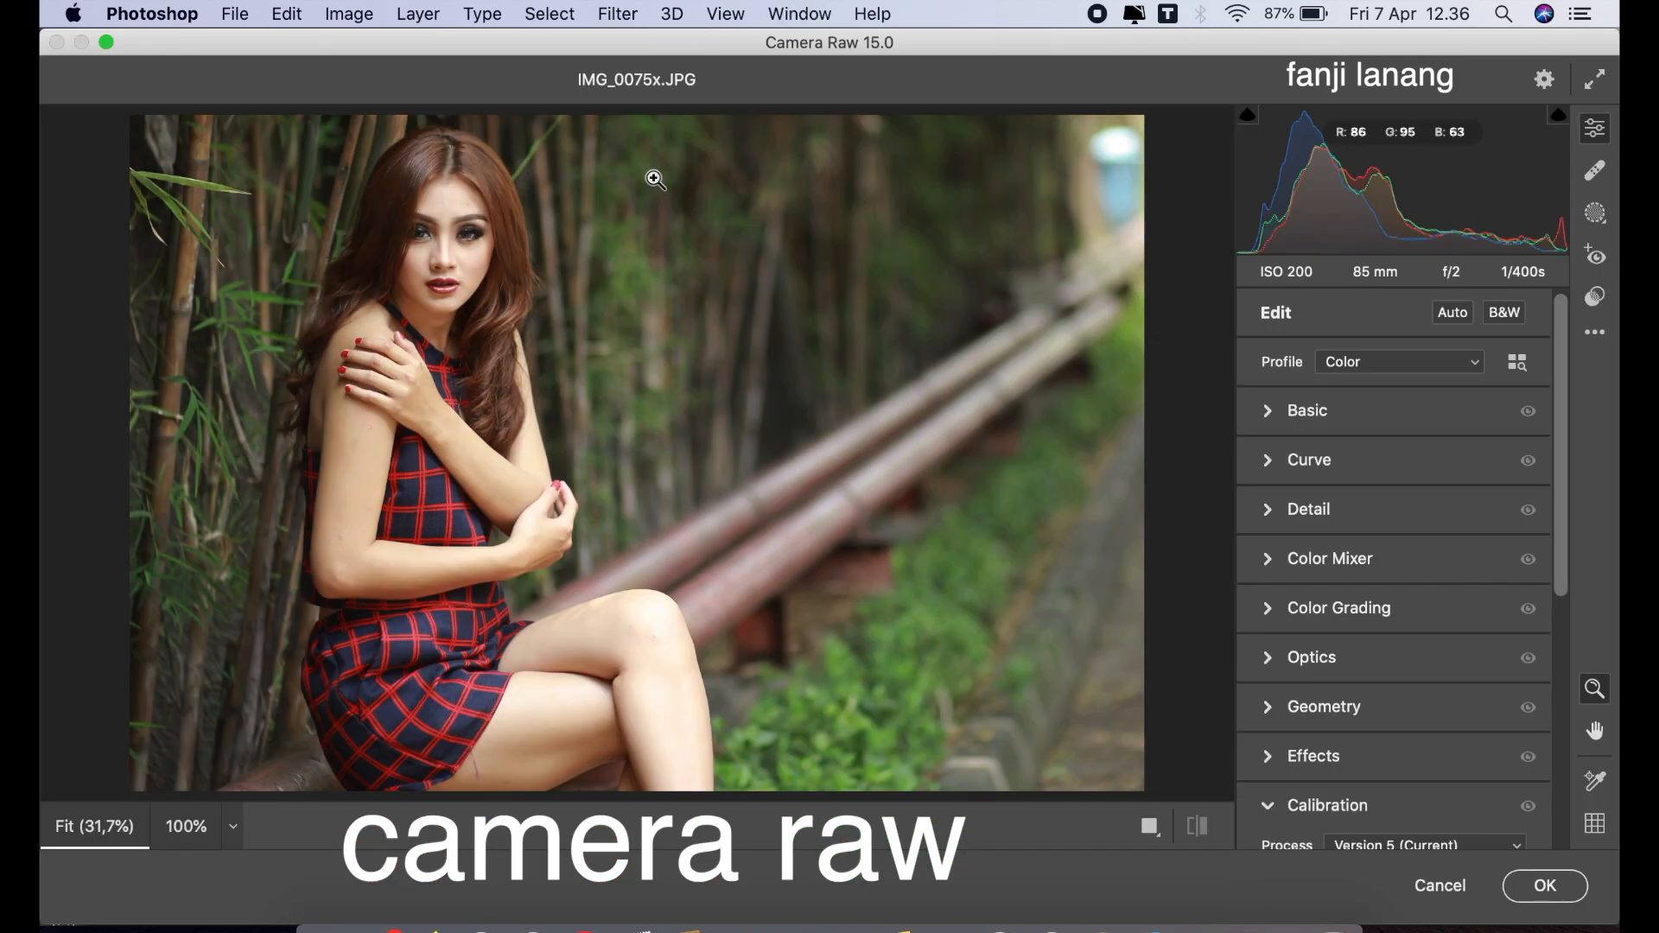
Set the Basic adjustments to Highlights -68, Shadows +40, Whites -15, Blacks -40 and Texture -15.
left_click(1270, 412)
left_click_drag(1382, 588, 1311, 619)
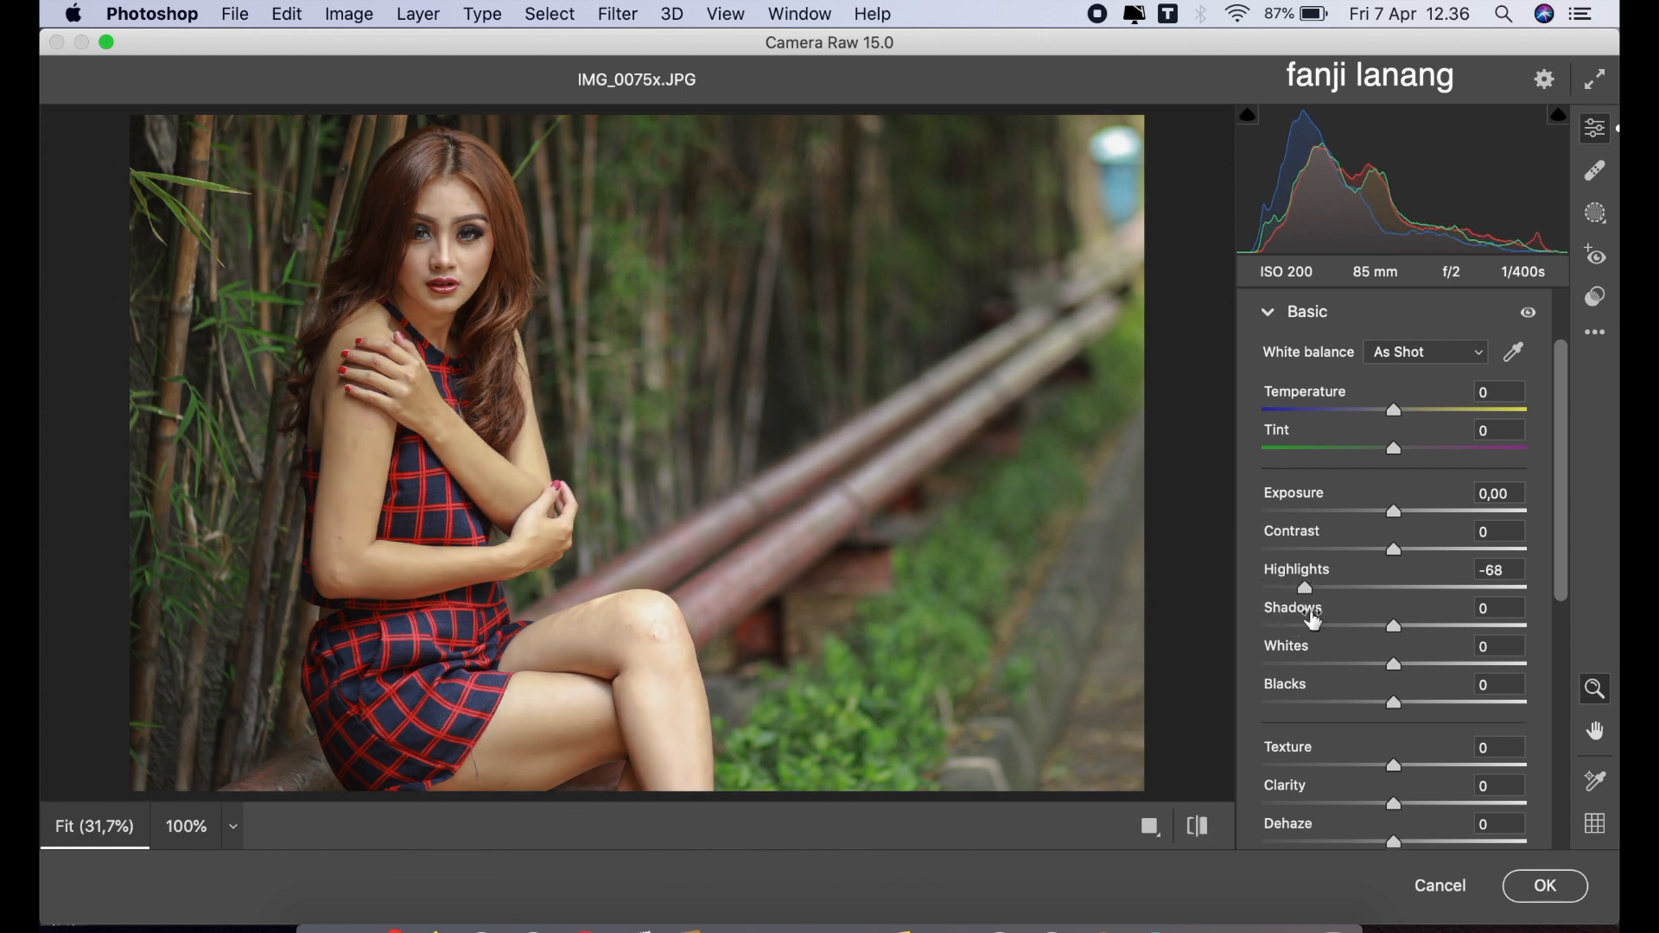
left_click_drag(1394, 665, 1378, 669)
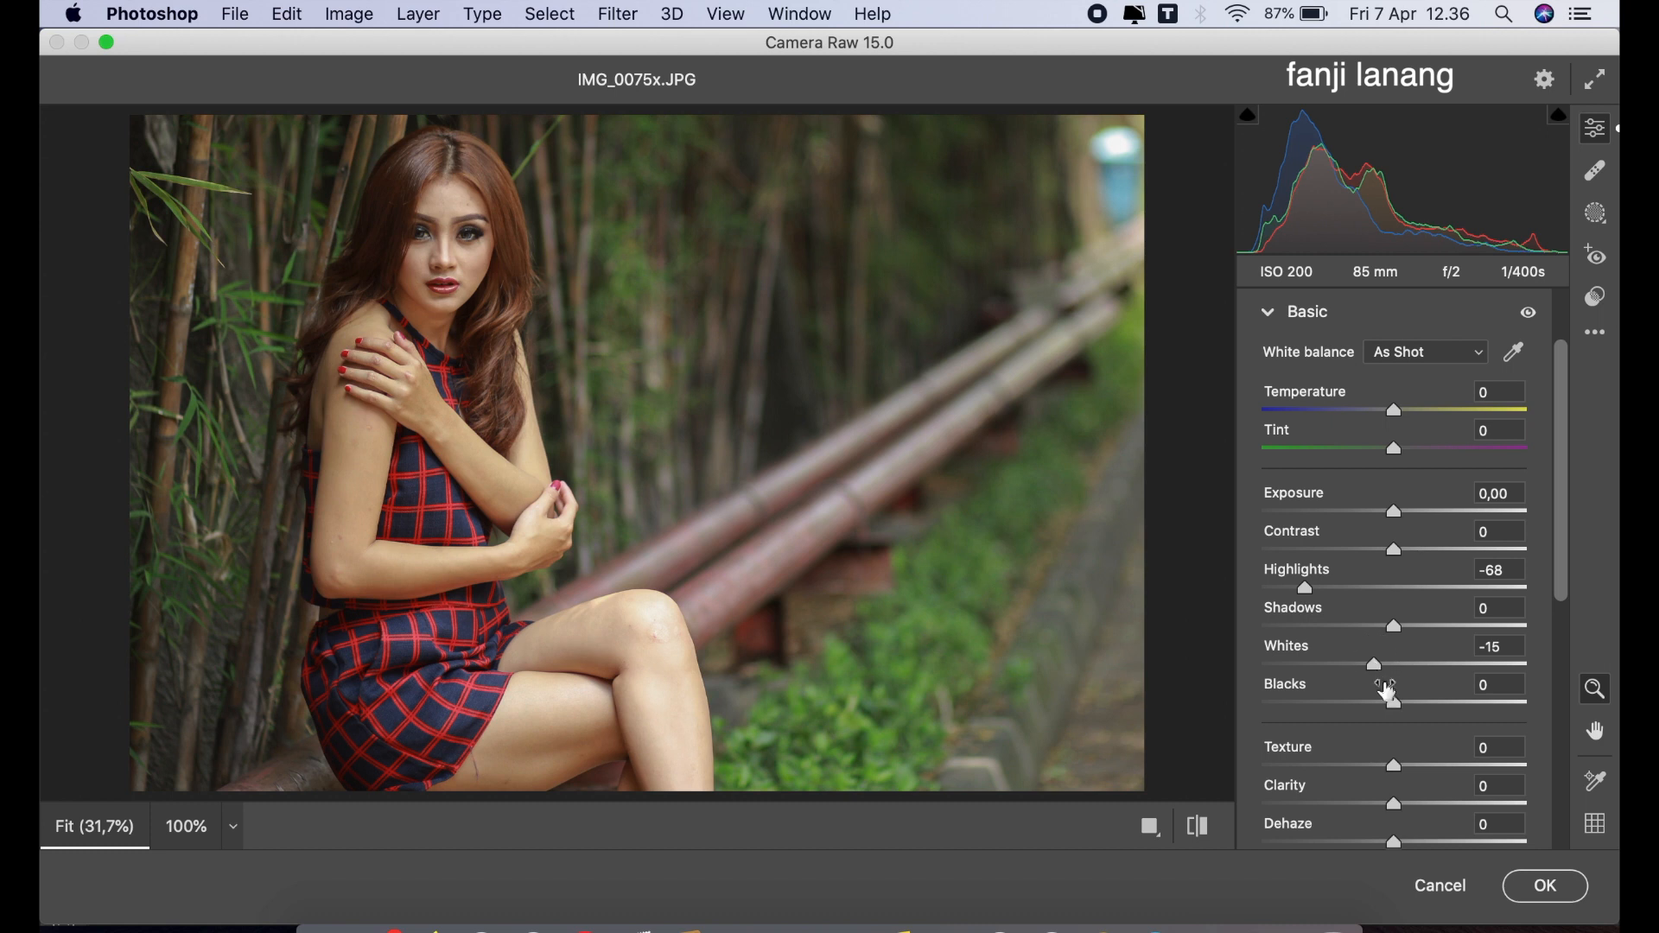
mouse_move(1426, 635)
left_mouse_down()
mouse_move(1492, 629)
mouse_move(1444, 637)
left_mouse_up()
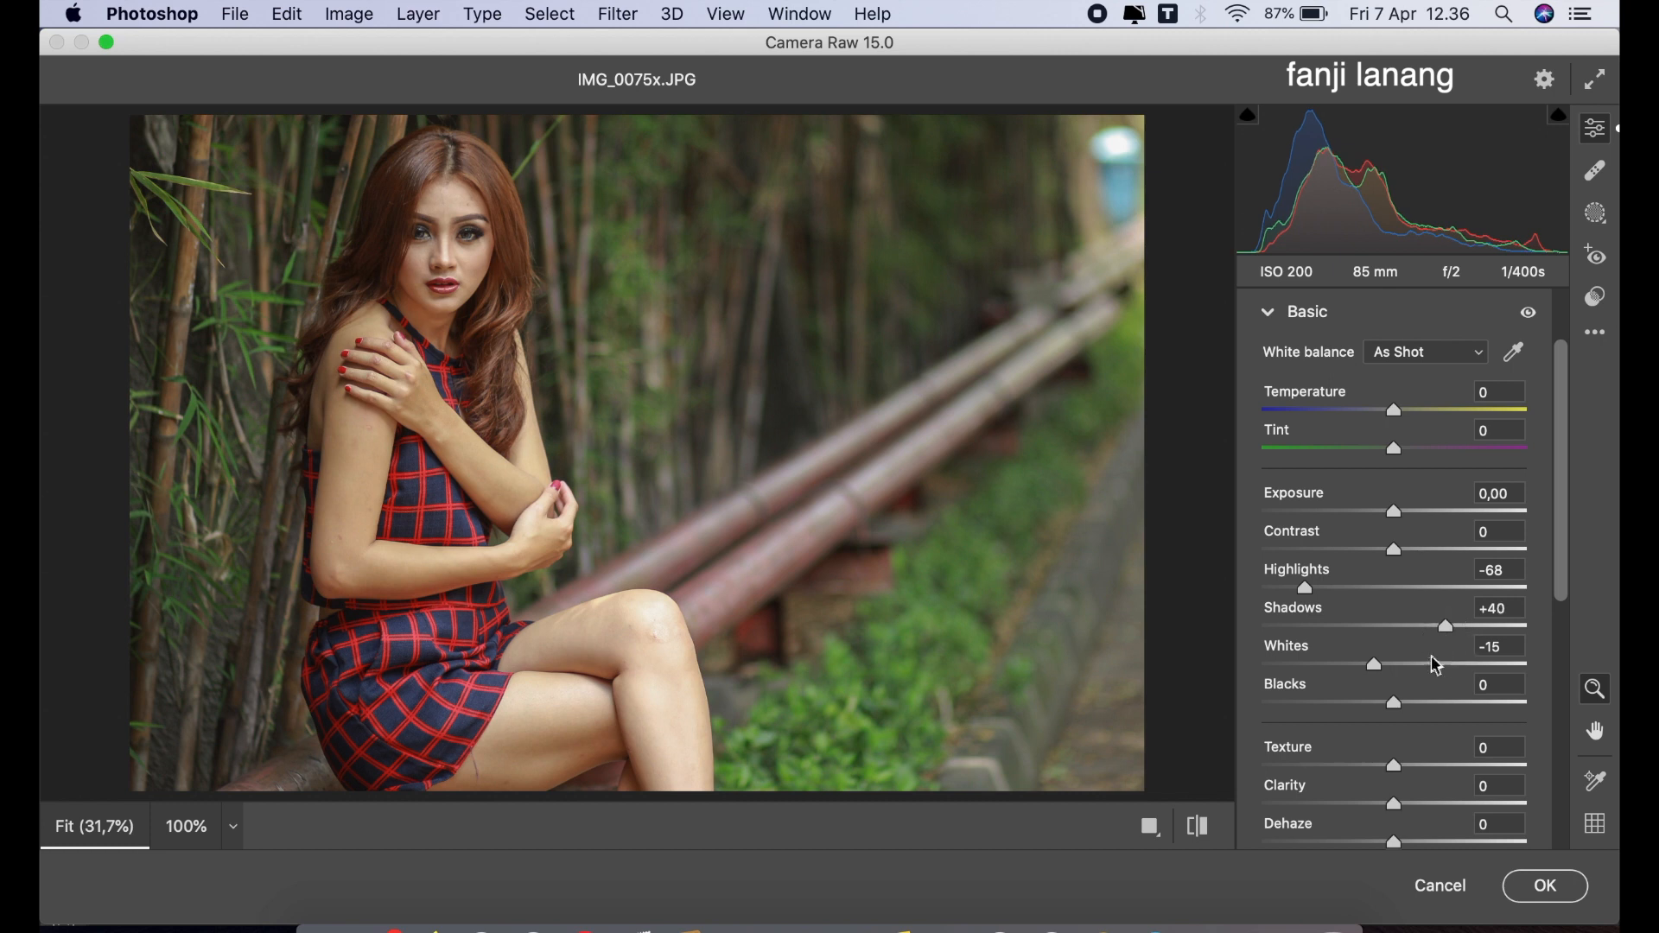
mouse_move(1351, 706)
left_mouse_down()
mouse_move(1348, 722)
mouse_move(1341, 706)
left_mouse_up()
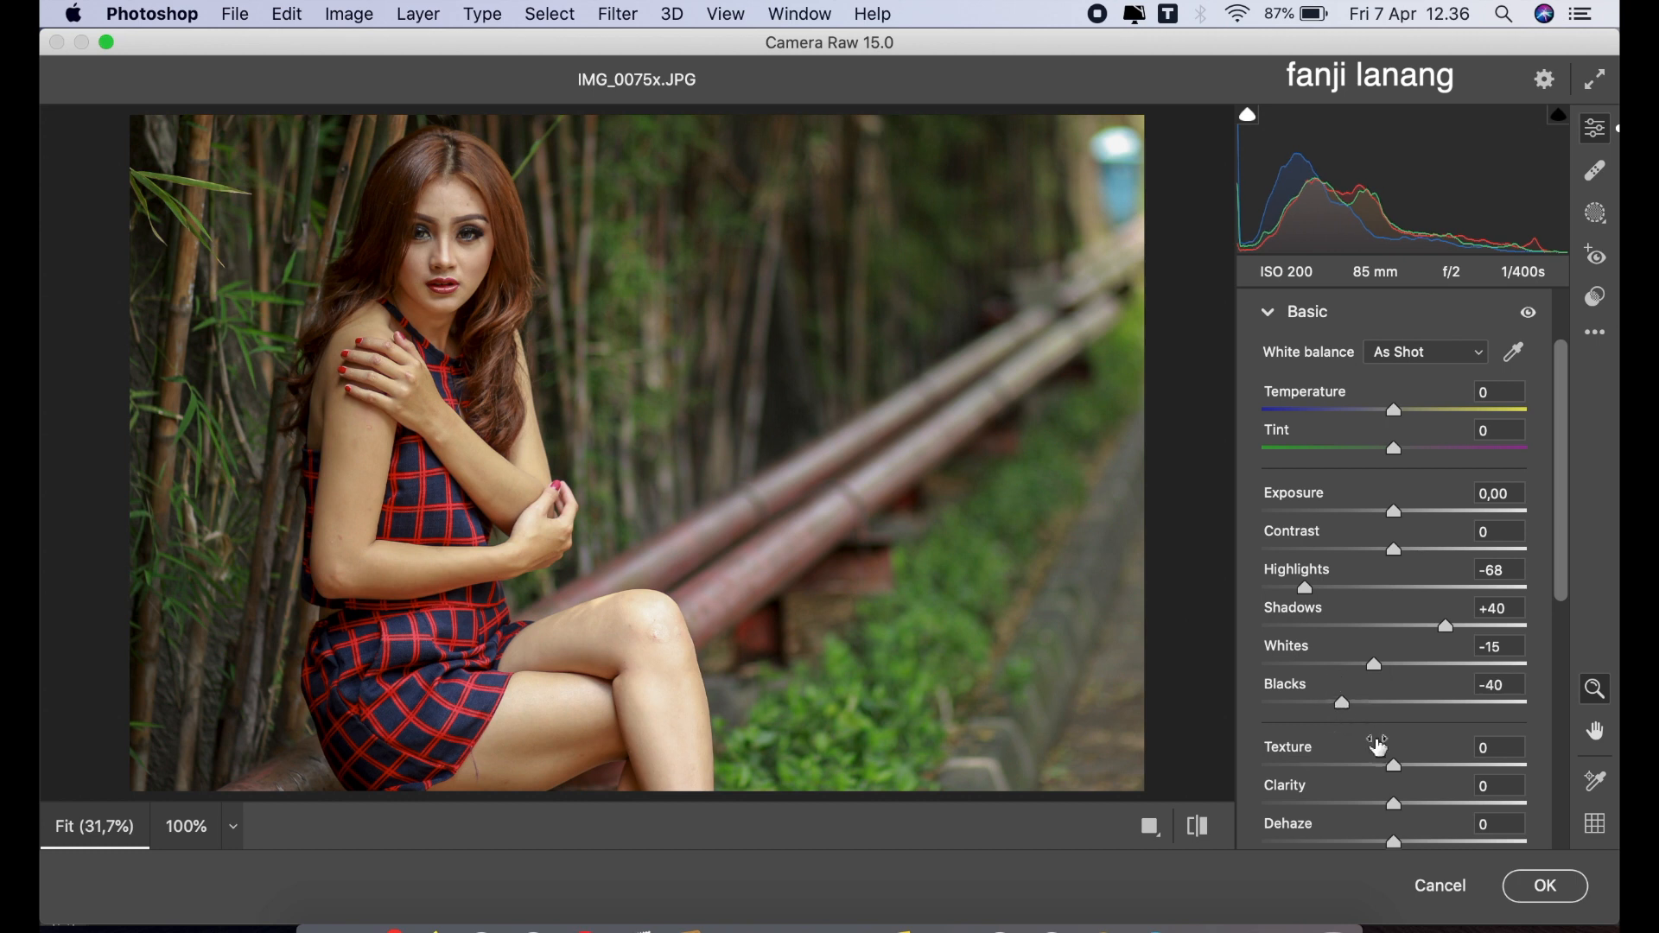
left_click_drag(1385, 776, 1378, 803)
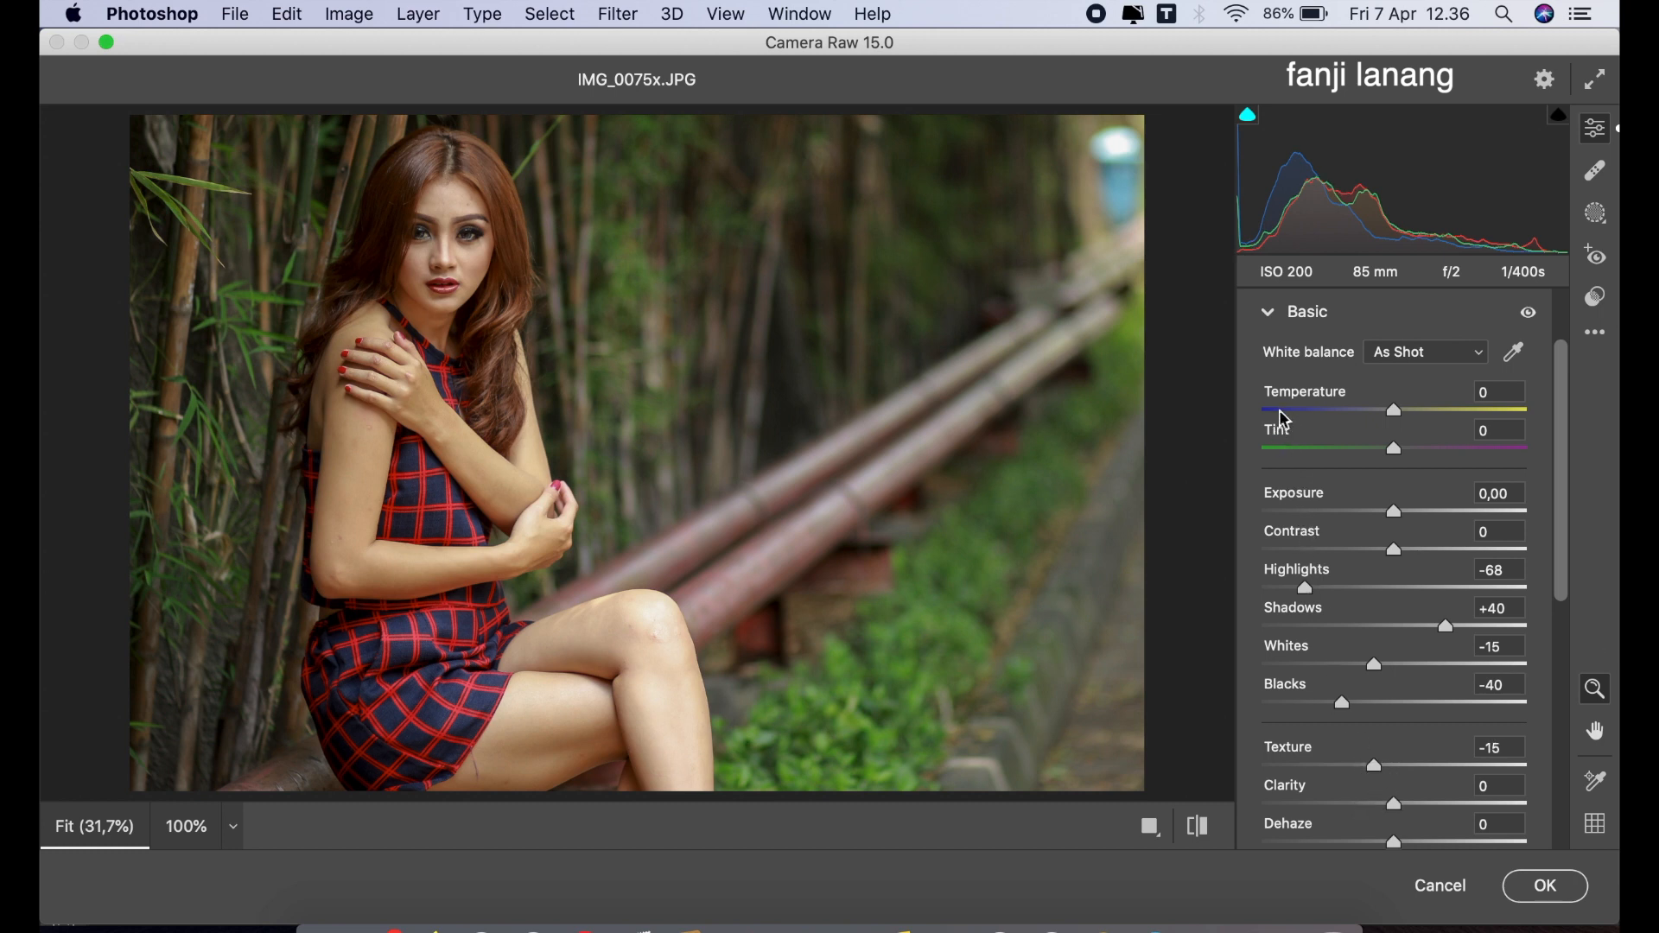
left_click(1269, 312)
Shift the Color Mixer hues to Yellows -15, Greens -40, Aquas +40 and Blues -25.
left_click(1269, 461)
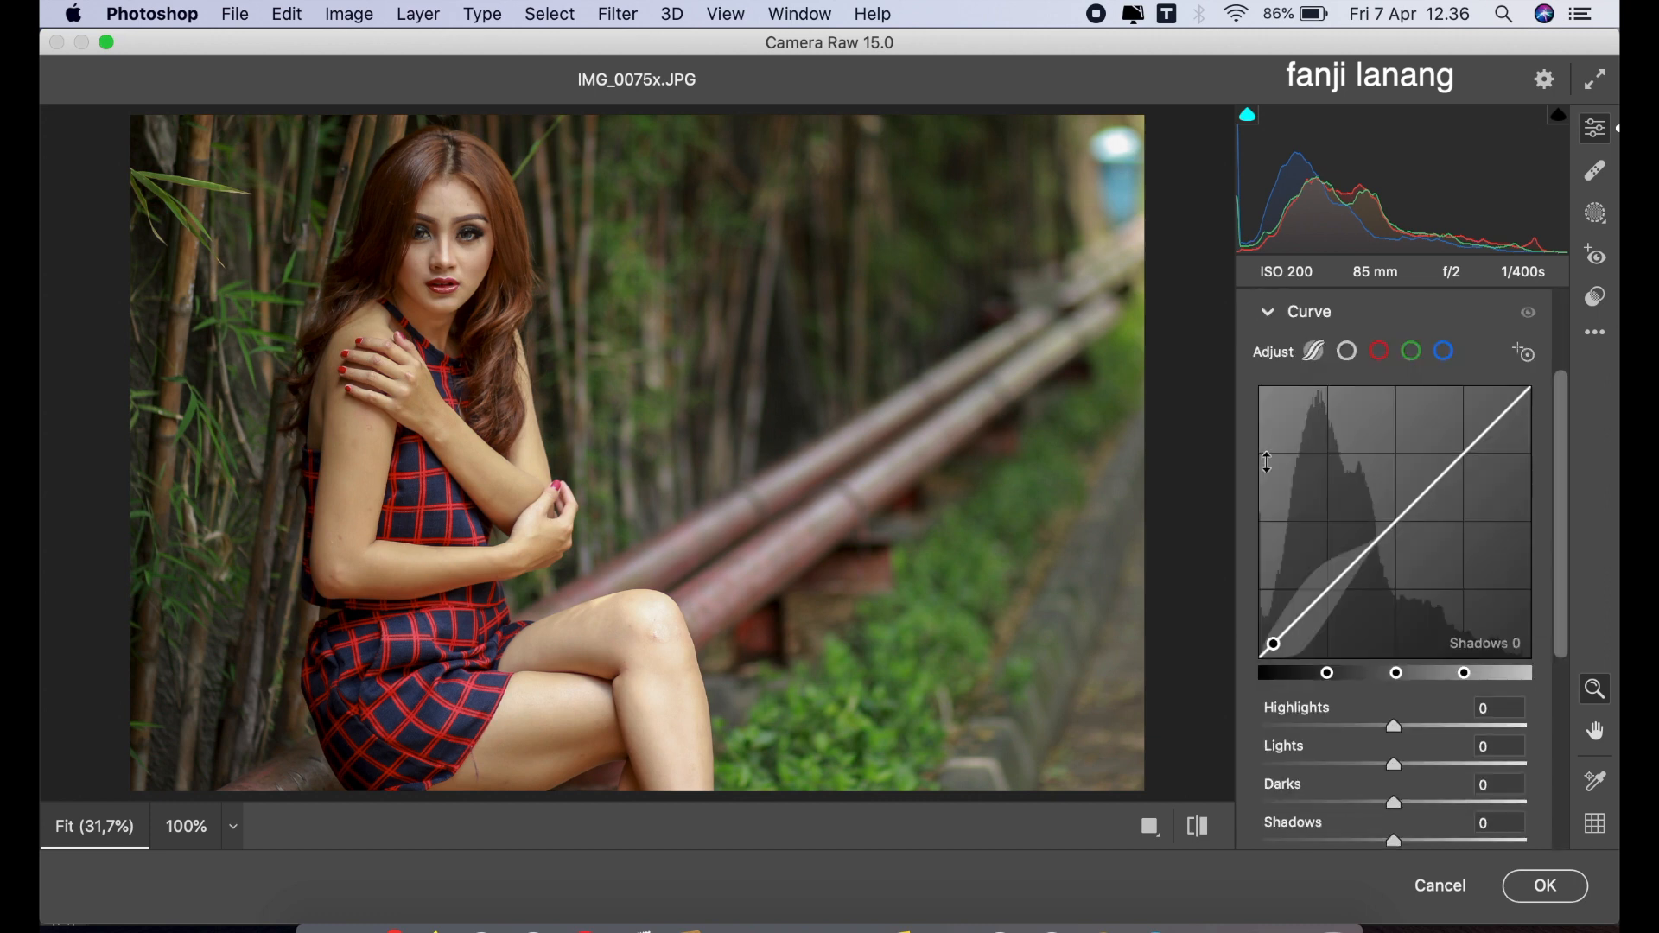
left_click(1269, 313)
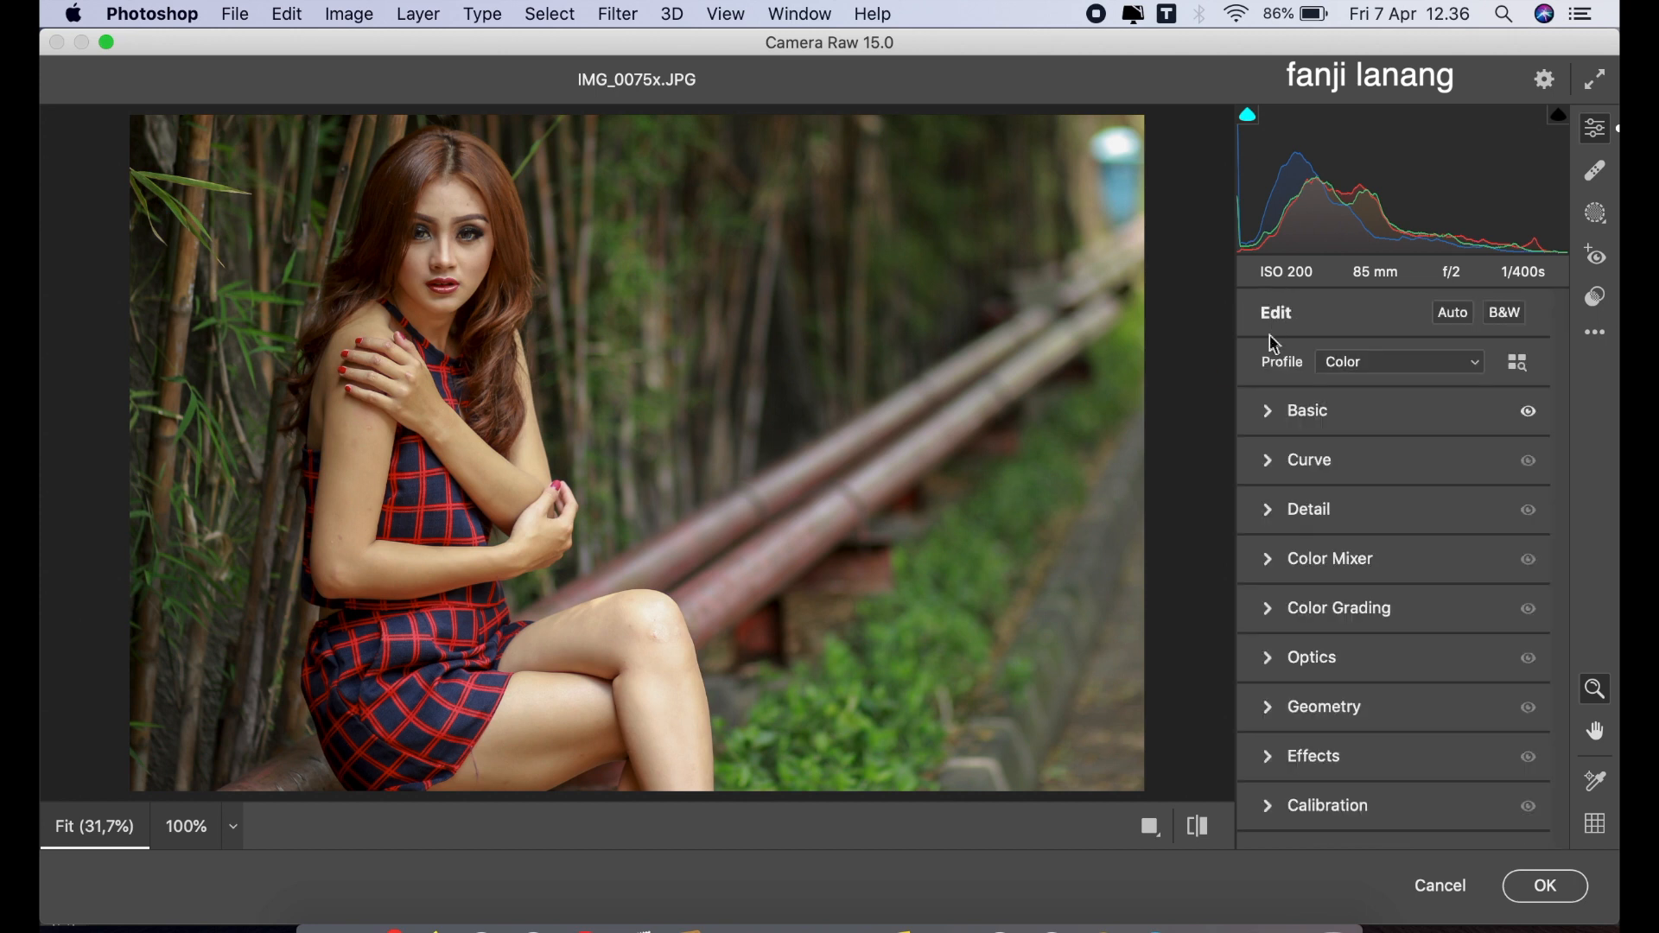
left_click(1269, 560)
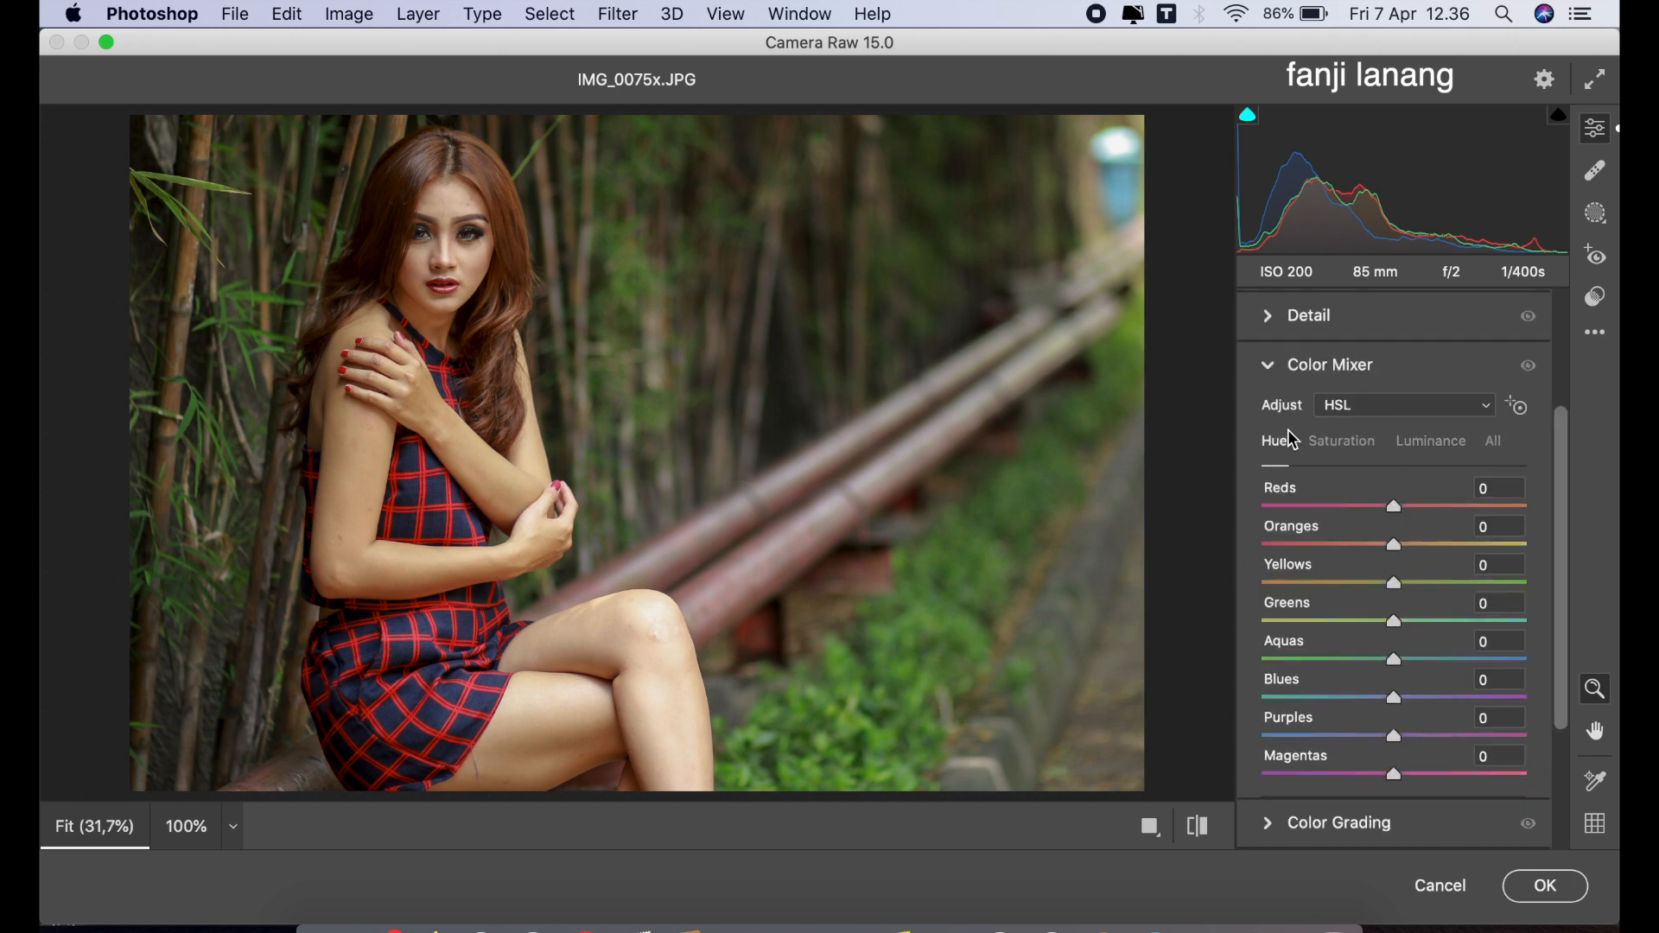
left_click(1380, 591)
left_click_drag(1380, 591, 1343, 646)
left_click_drag(1443, 661, 1365, 709)
Lower the Color Mixer saturation of the Yellows to about -49 and reduce the Greens saturation as well.
left_click(1341, 441)
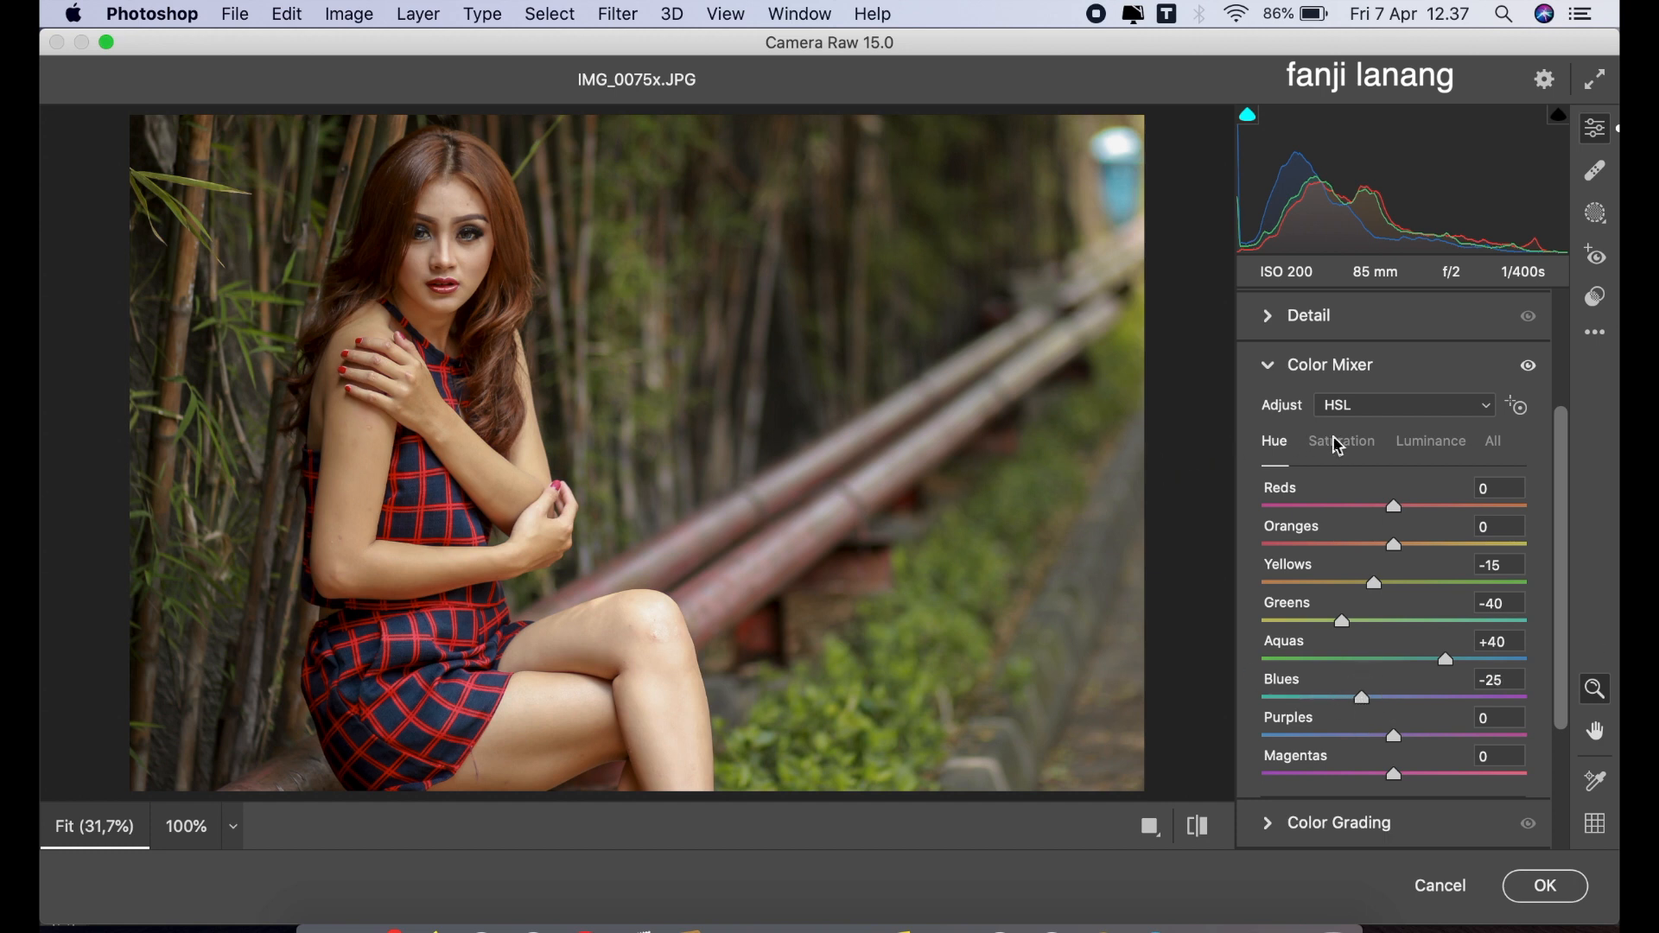
left_click(1332, 585)
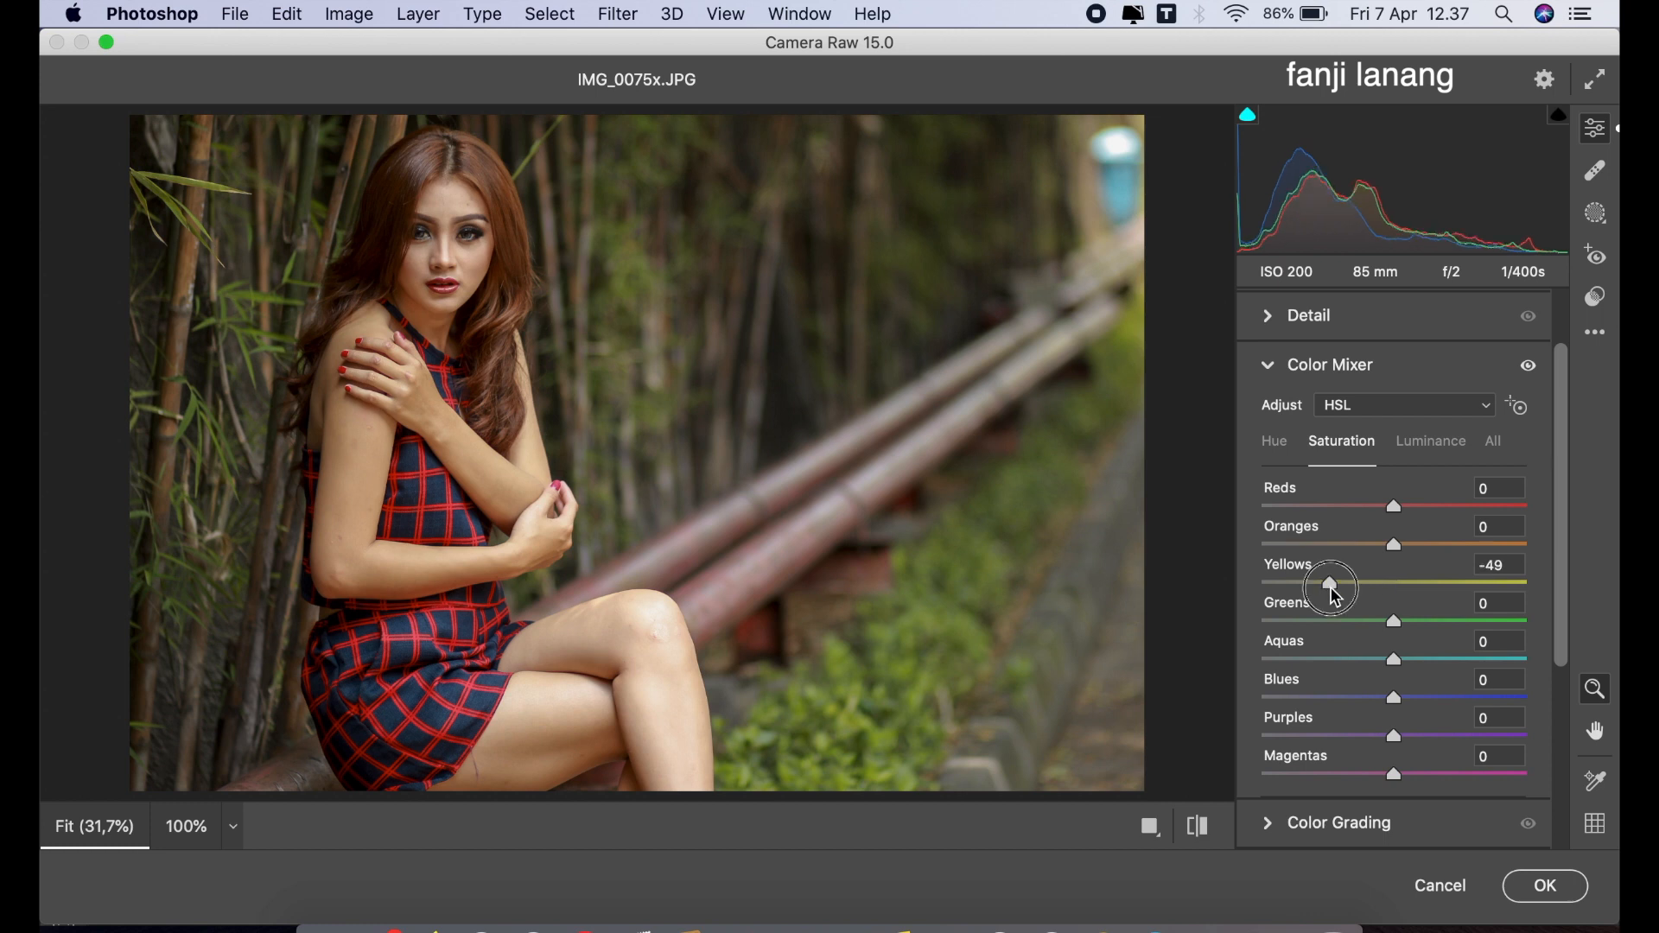
left_click_drag(1331, 588, 1397, 636)
left_click(1337, 623)
Raise the Color Mixer luminance of the Oranges to +10.
left_click(1427, 450)
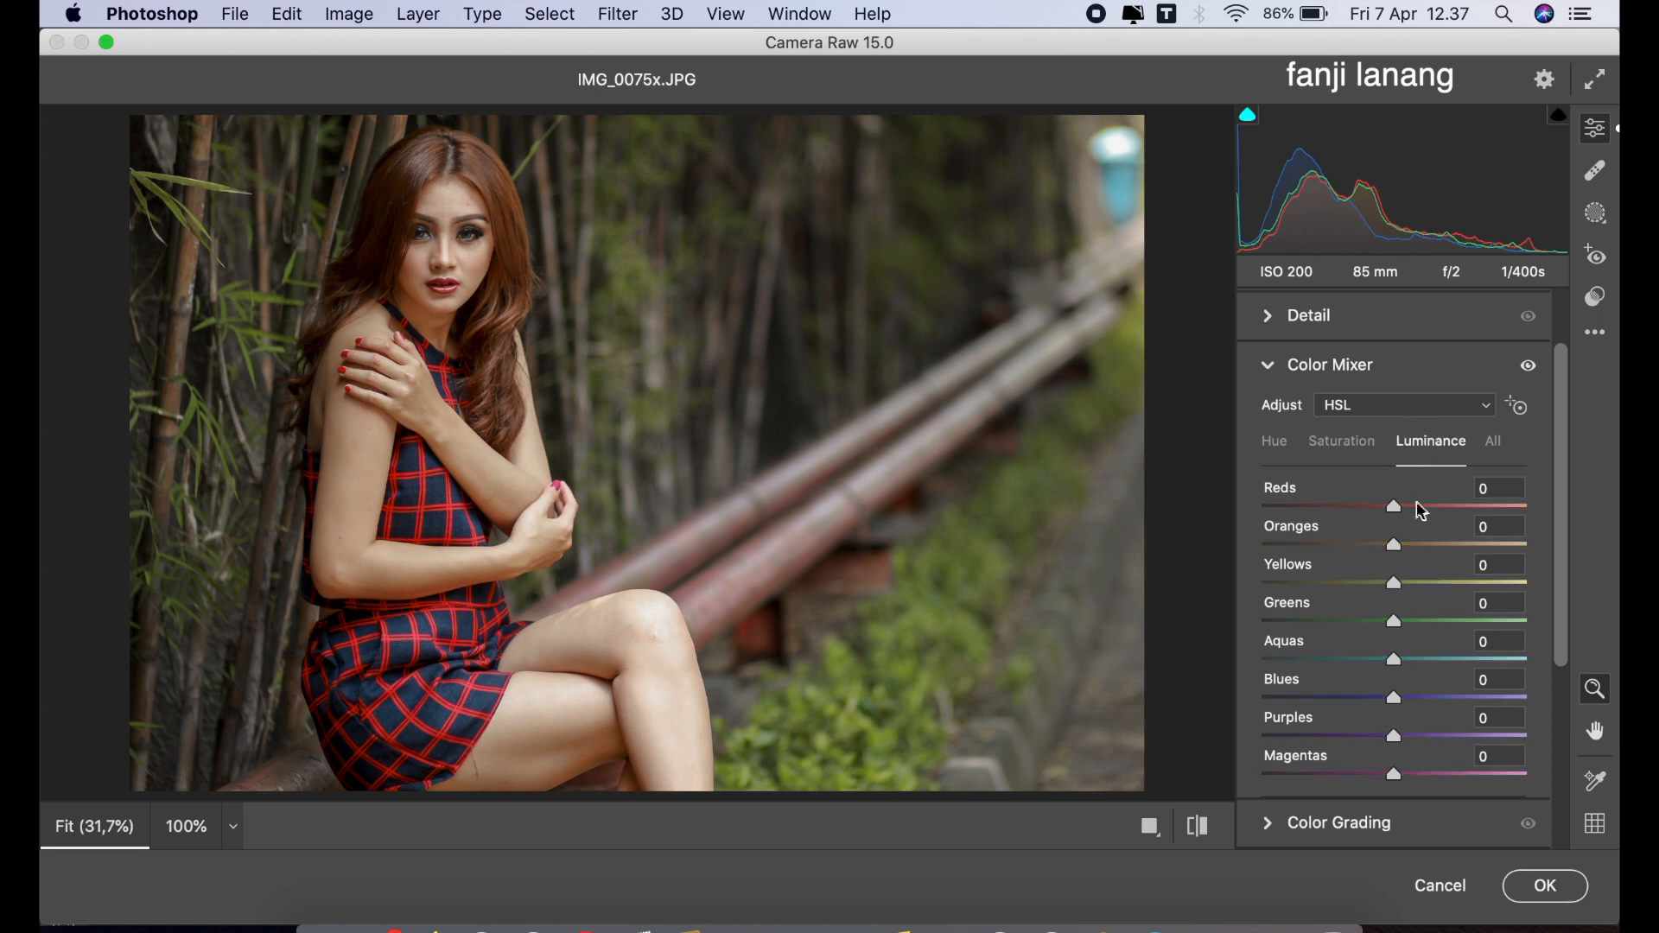
left_click_drag(1396, 545, 1408, 551)
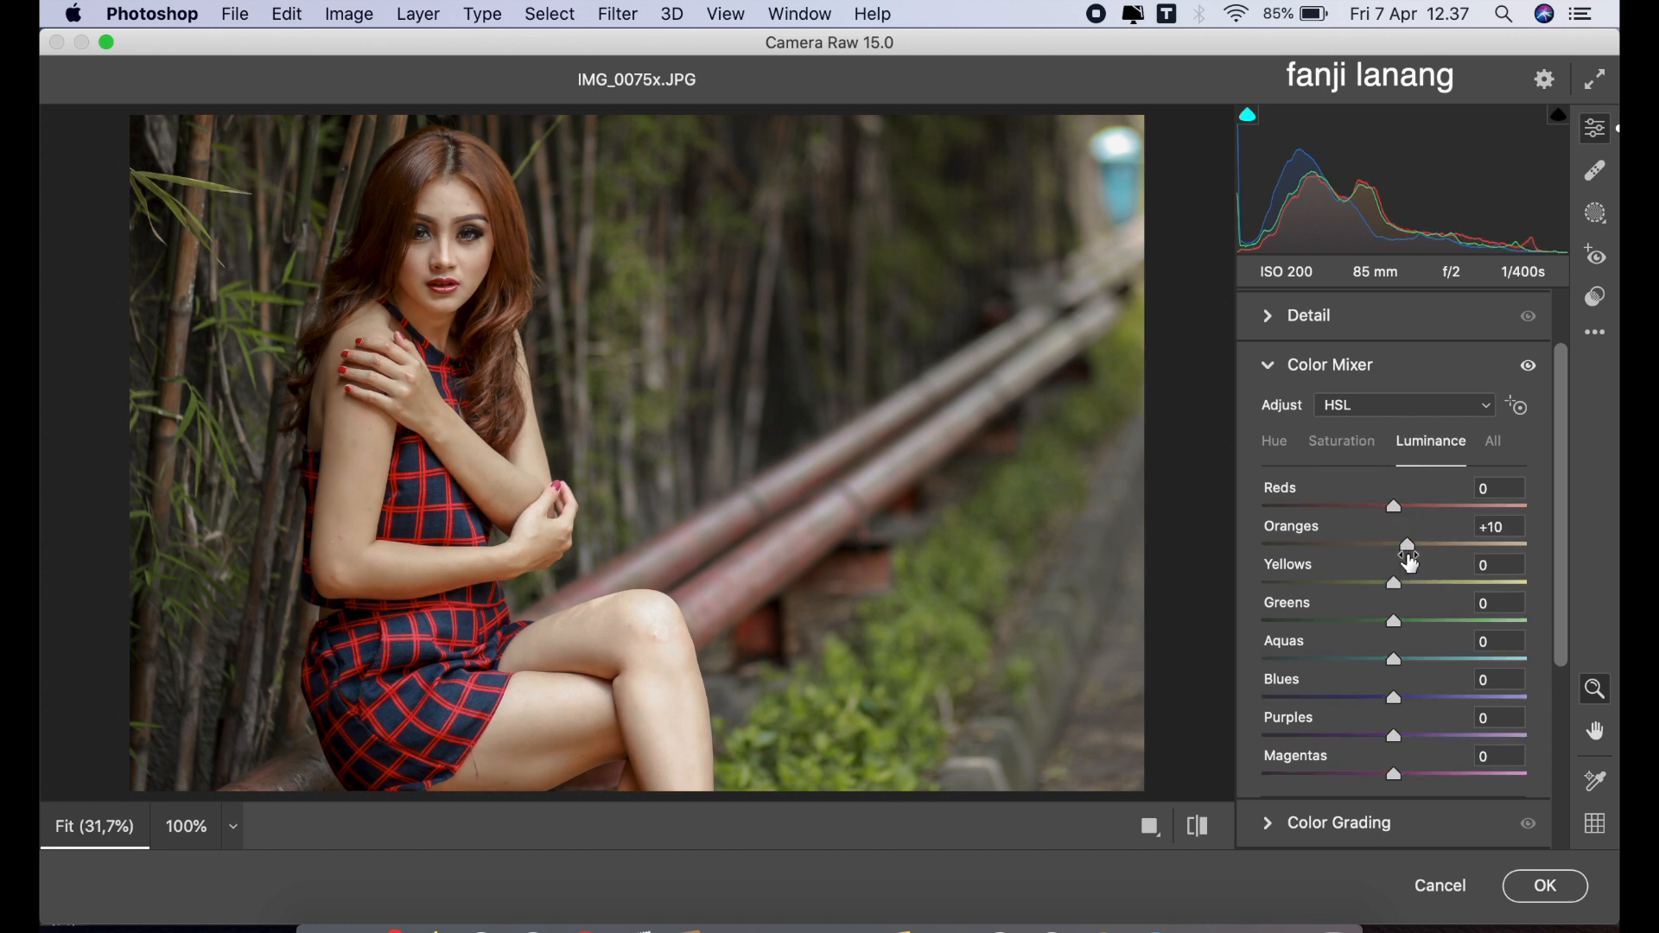
left_click(1270, 366)
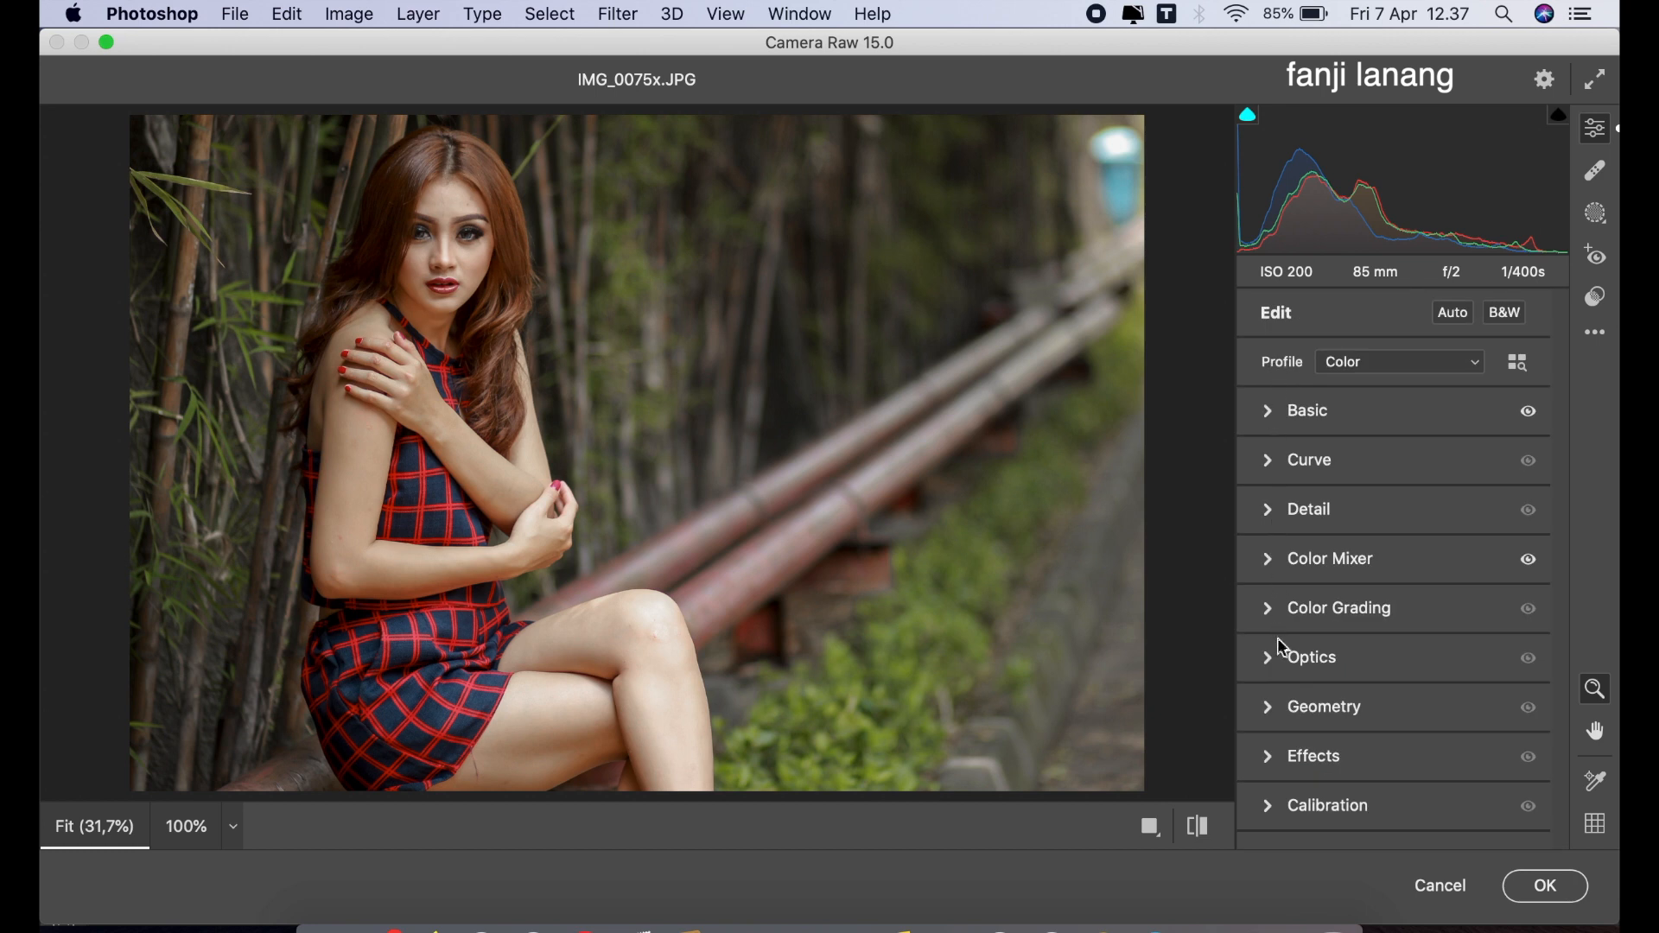
Set the Calibration to Red Primary Hue +25, Green Primary Hue -20, Blue Primary Hue -35 and Blue Primary Saturation +20.
left_click(1263, 810)
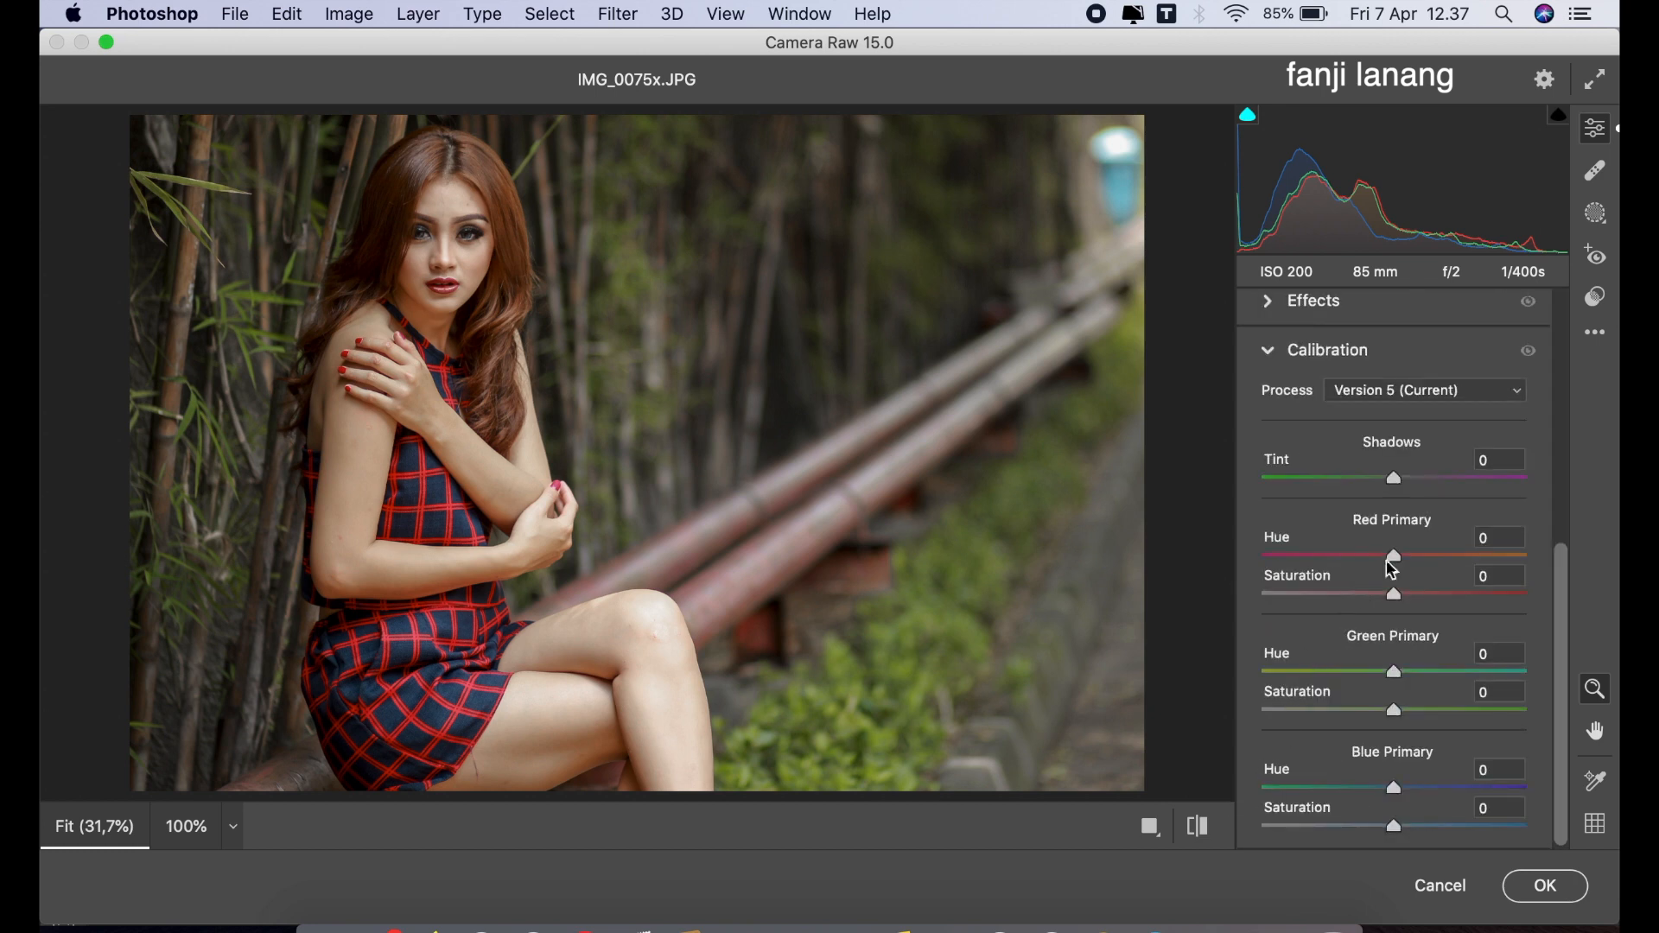
left_click(1427, 555)
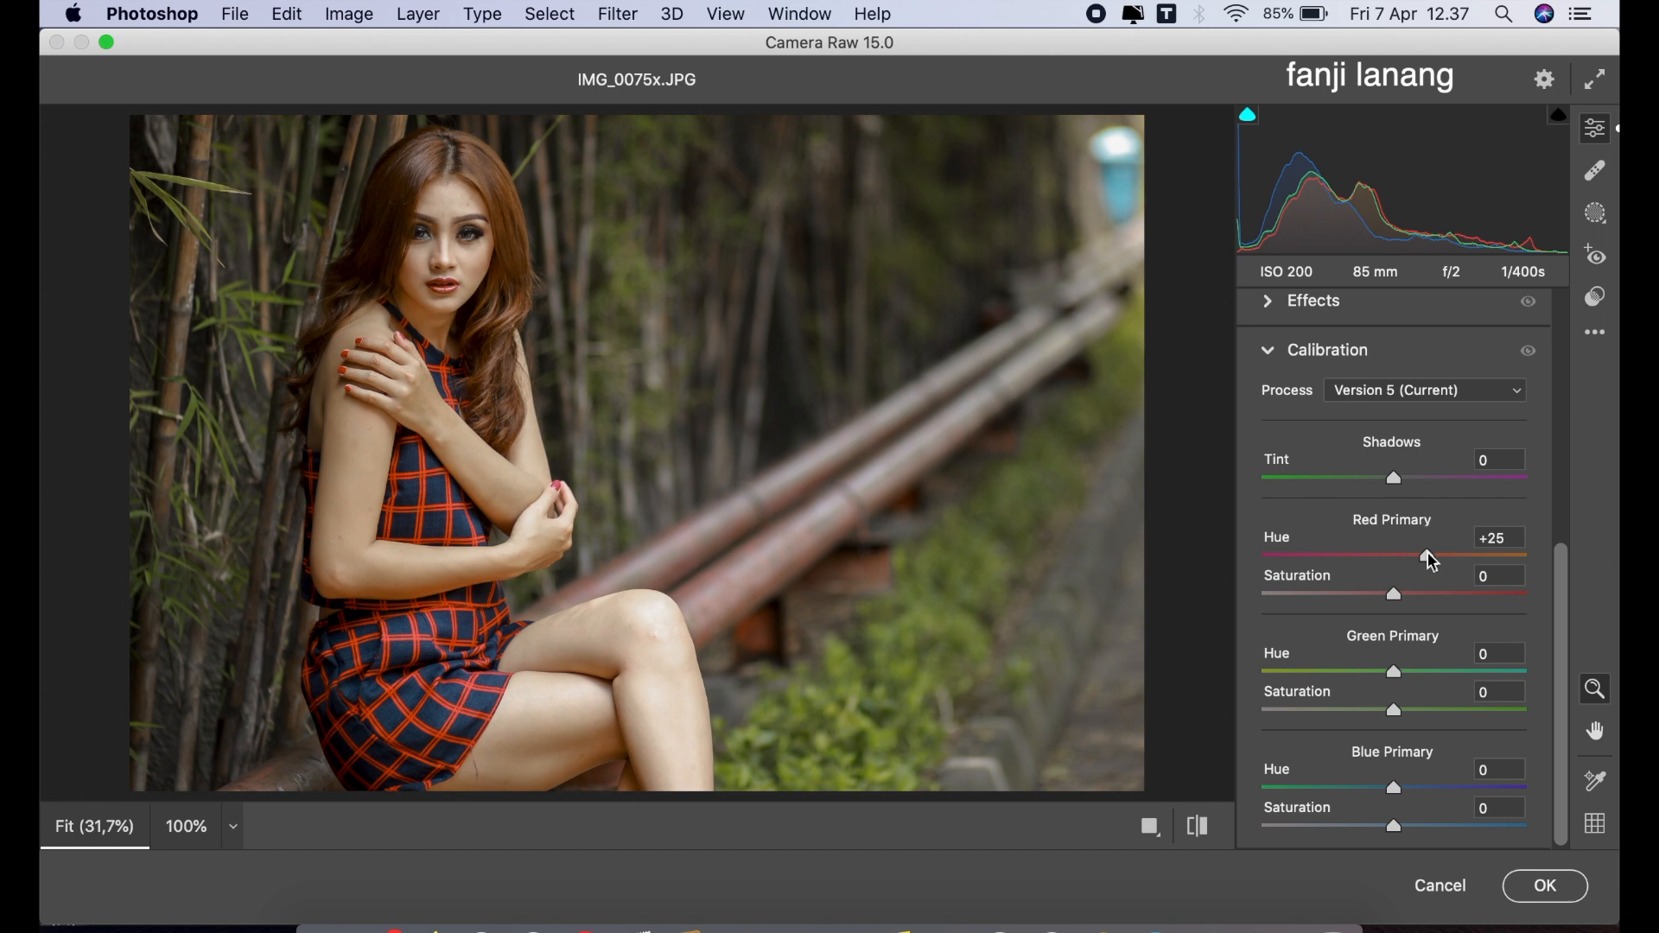
left_click_drag(1433, 681, 1175, 677)
left_click(1343, 787)
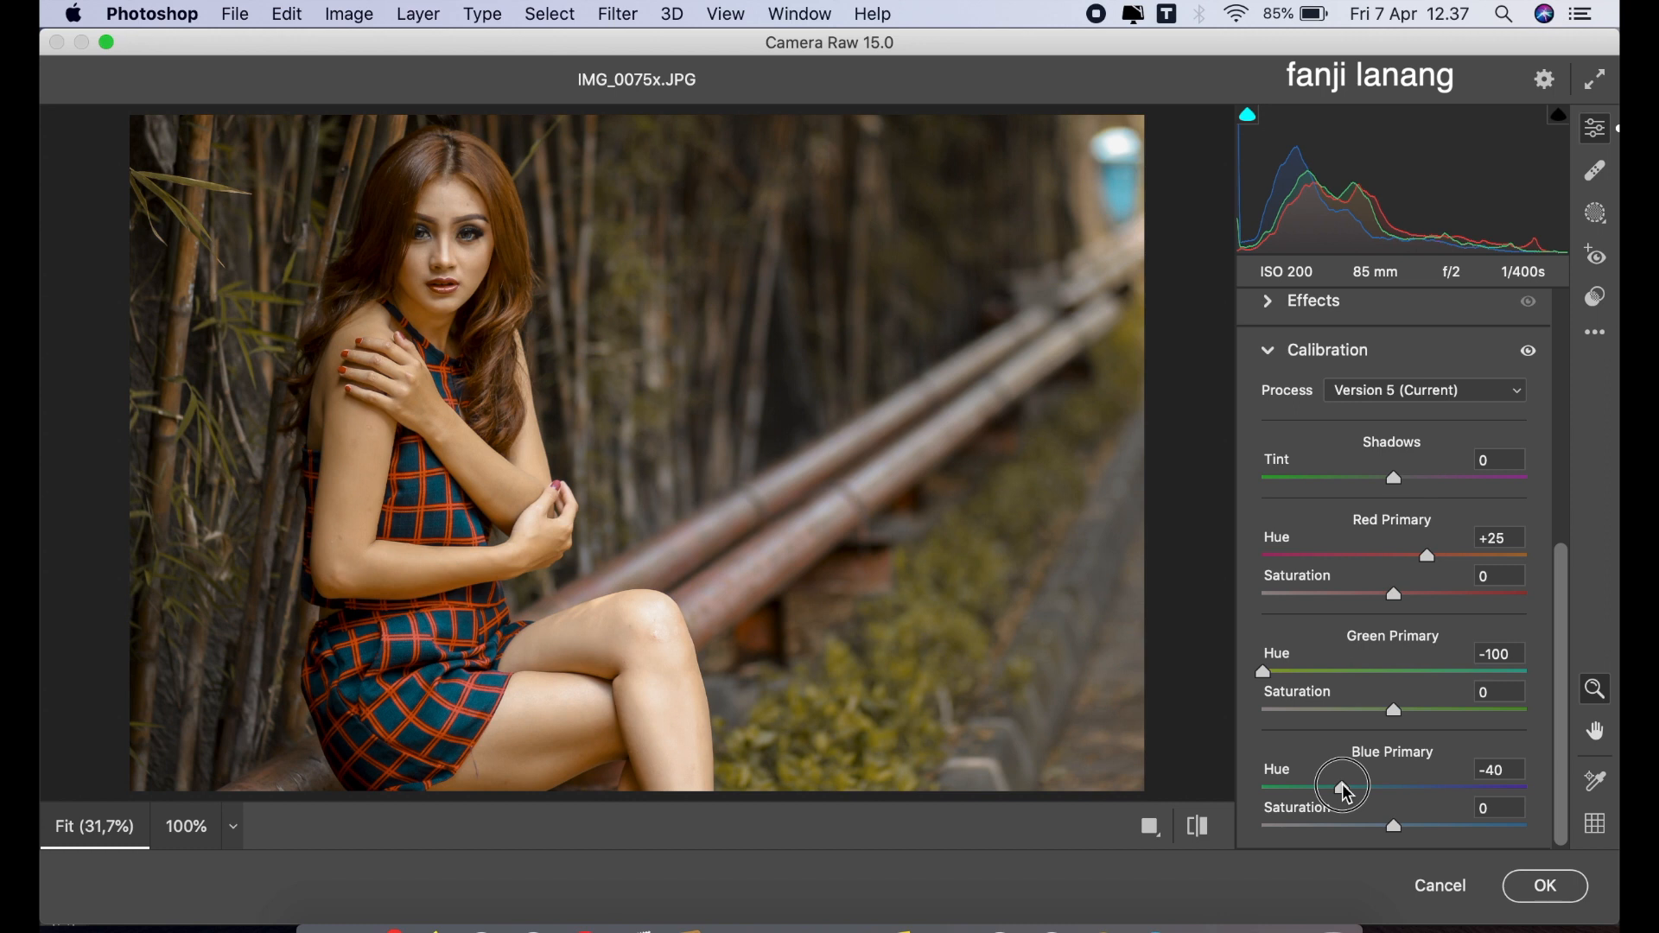
left_click_drag(1345, 796, 1359, 828)
left_click_drag(1310, 672, 1374, 715)
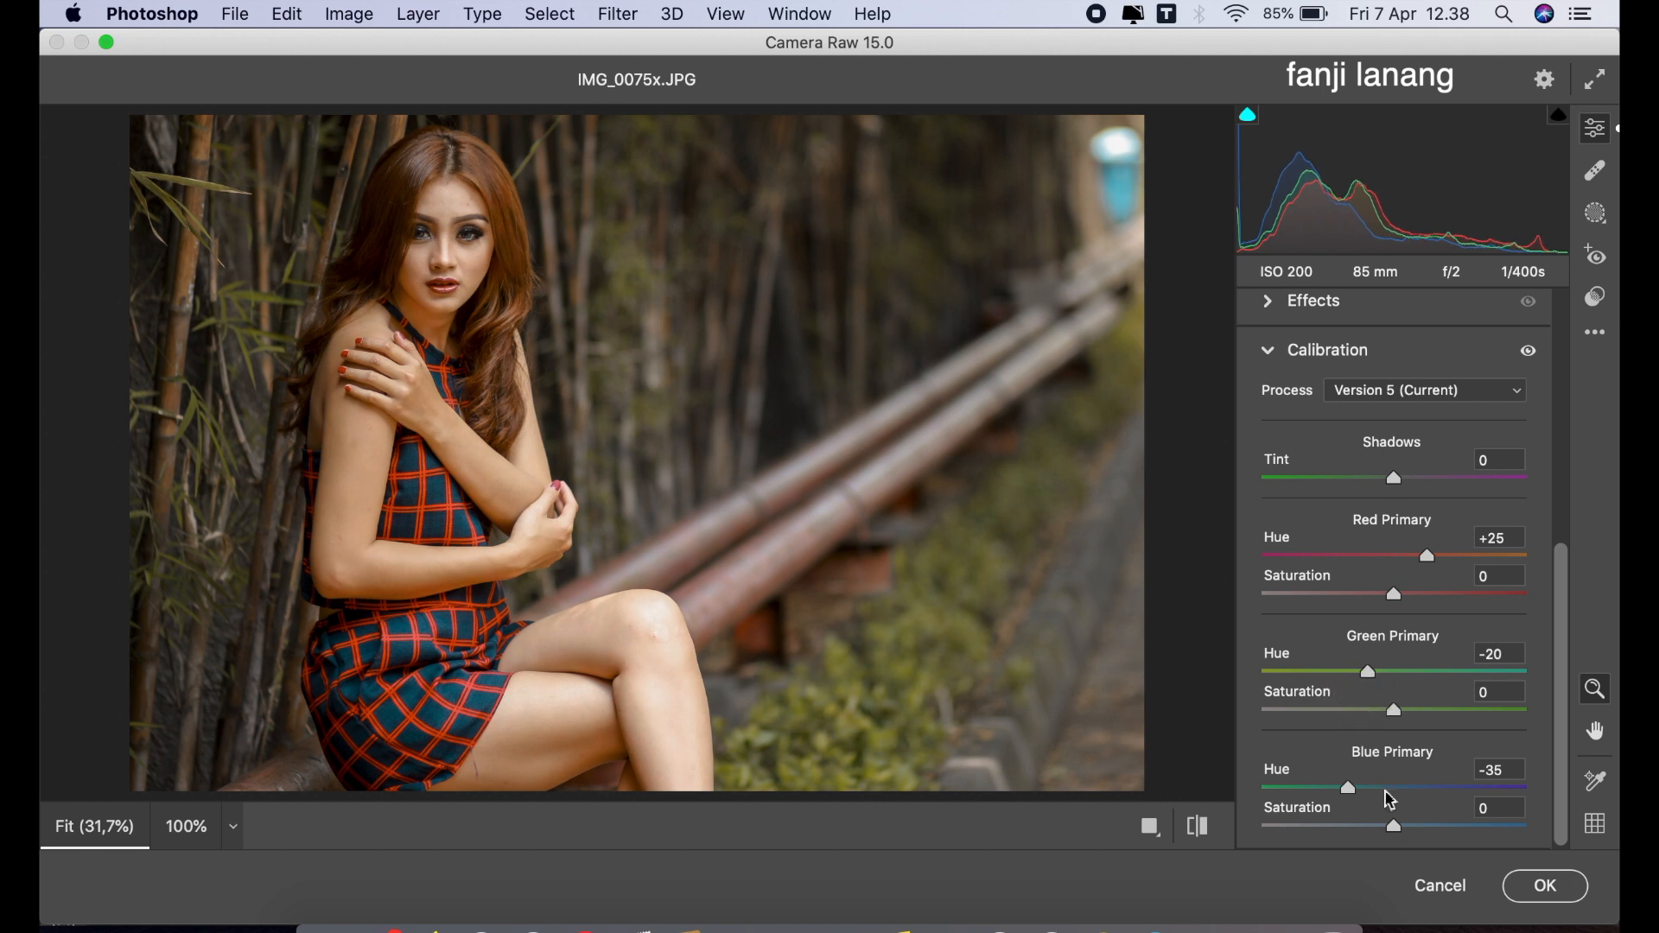
mouse_move(1394, 829)
left_mouse_down()
mouse_move(1451, 840)
mouse_move(1420, 843)
left_mouse_up()
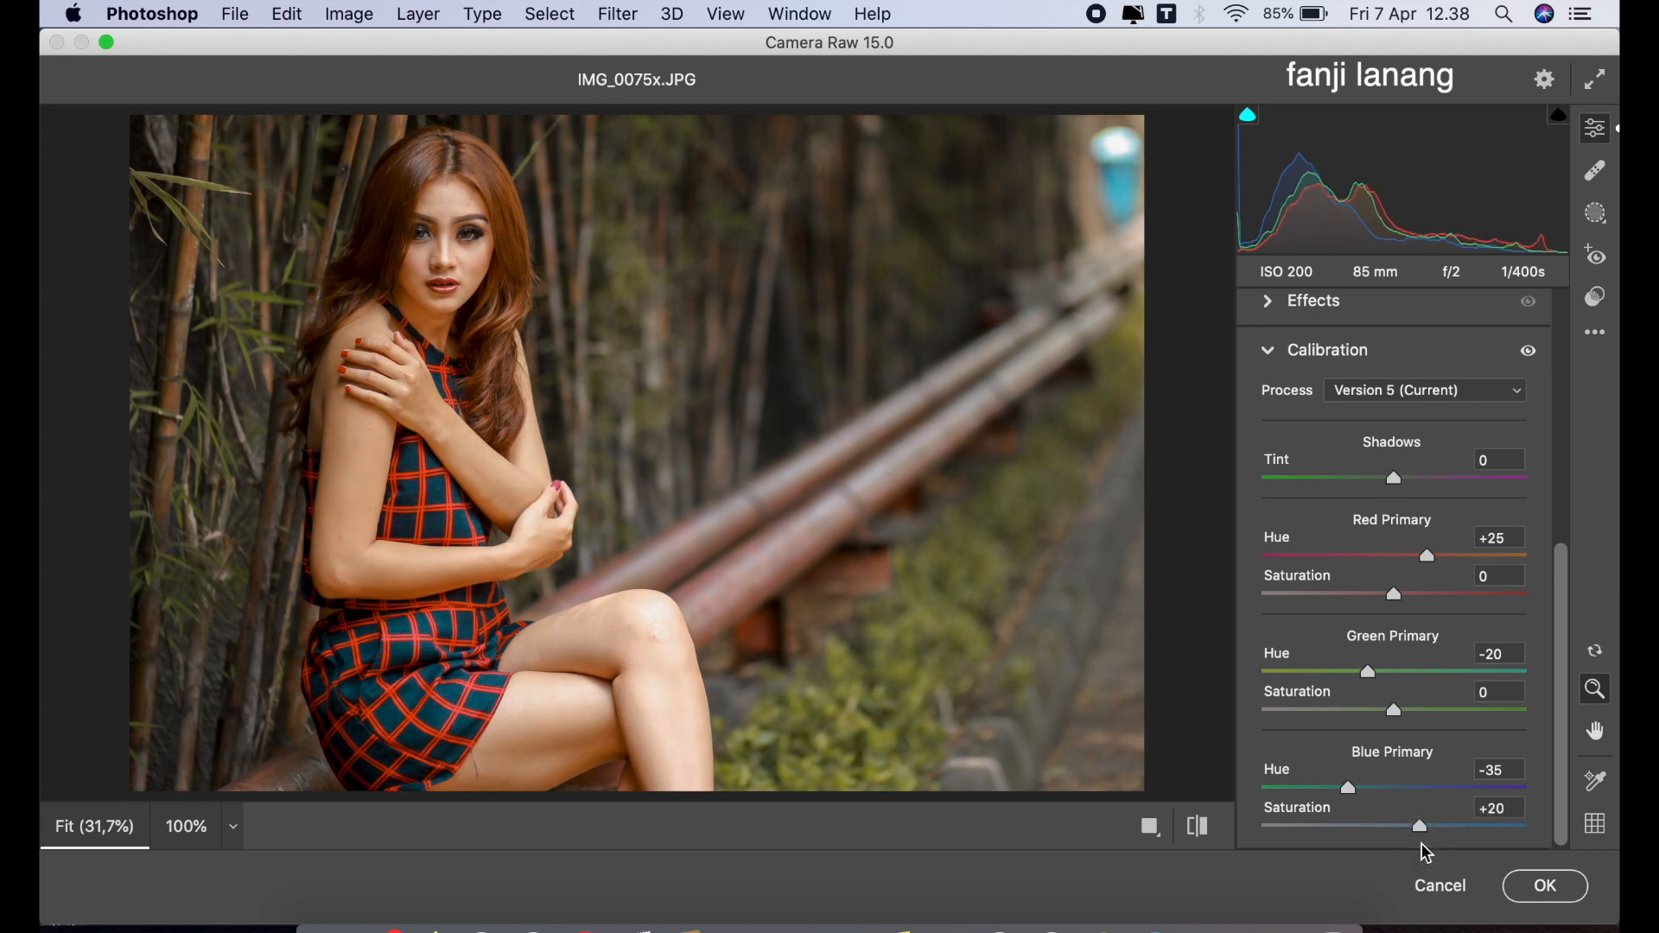
Apply the Camera Raw adjustments to the Background copy and compare the result with the original photo.
left_click(1203, 828)
left_click(1200, 828)
left_click(1574, 890)
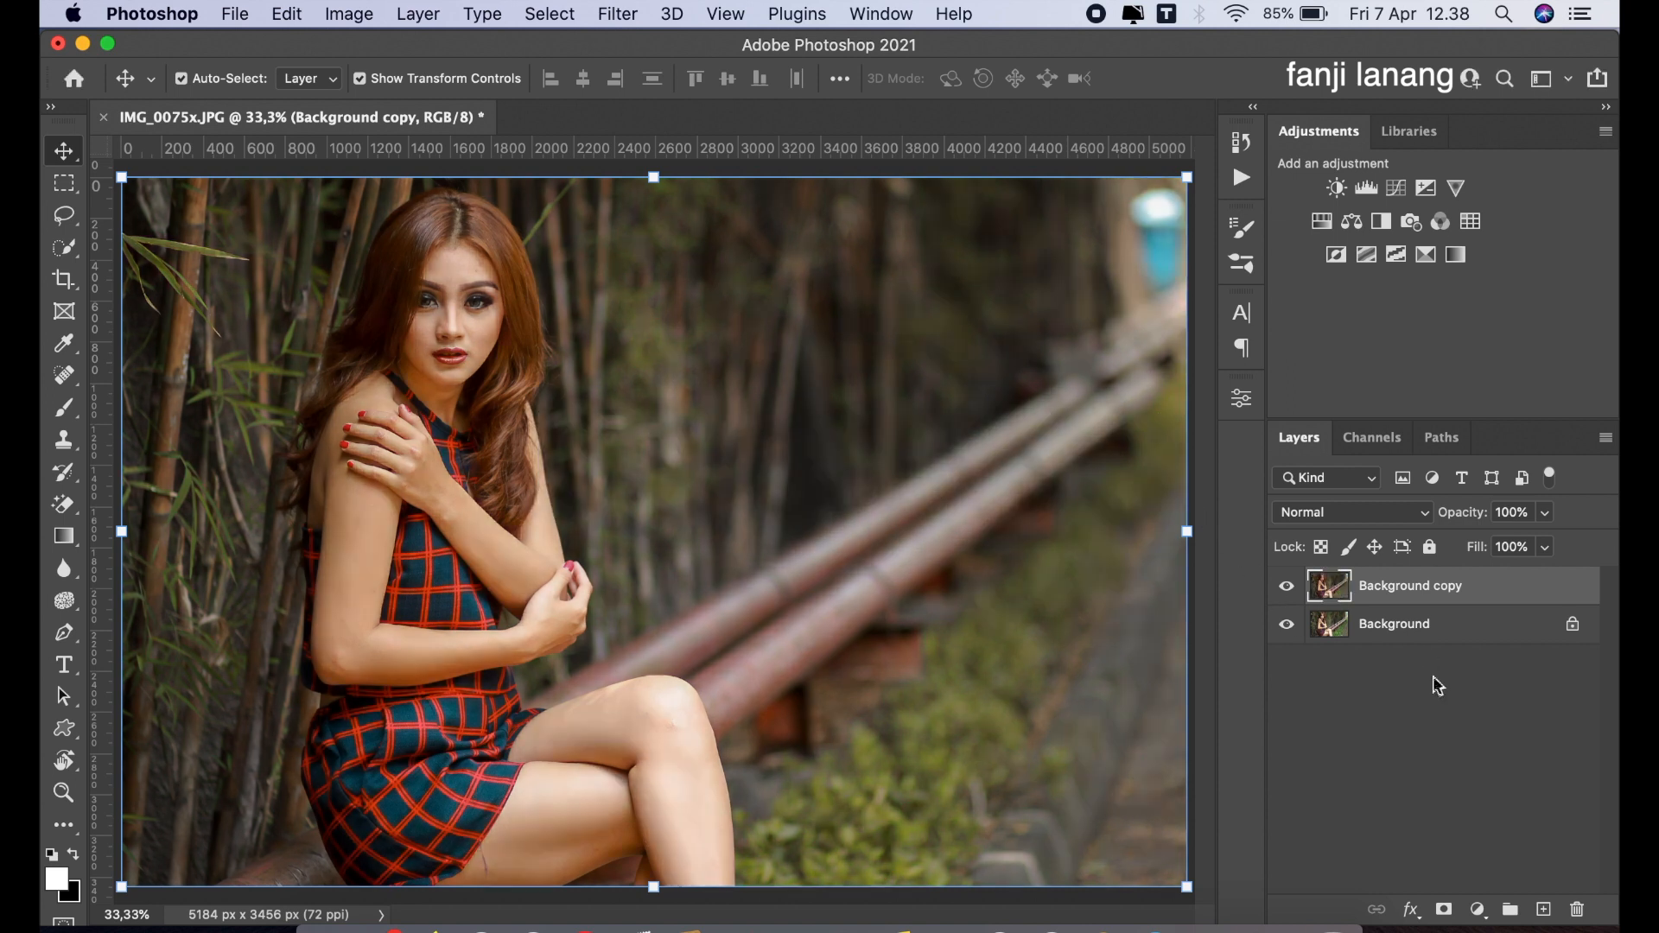
left_click(1284, 587)
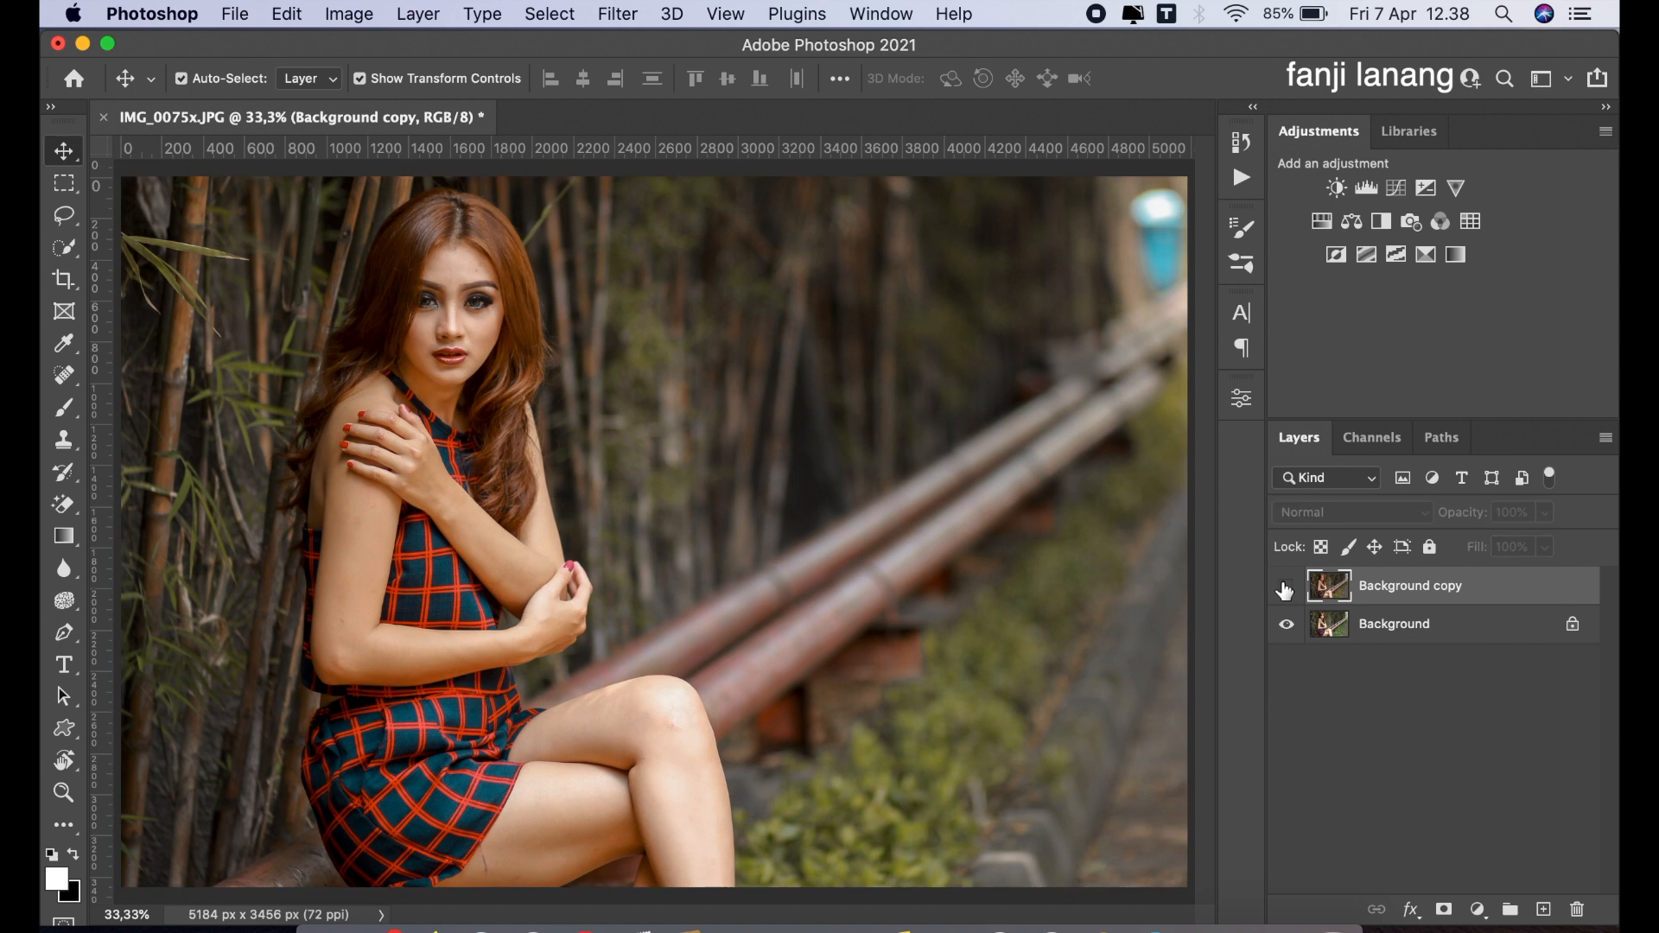
left_click(1285, 586)
Add a new empty layer above Background copy and activate the Brush tool for painting on it.
left_click(1544, 909)
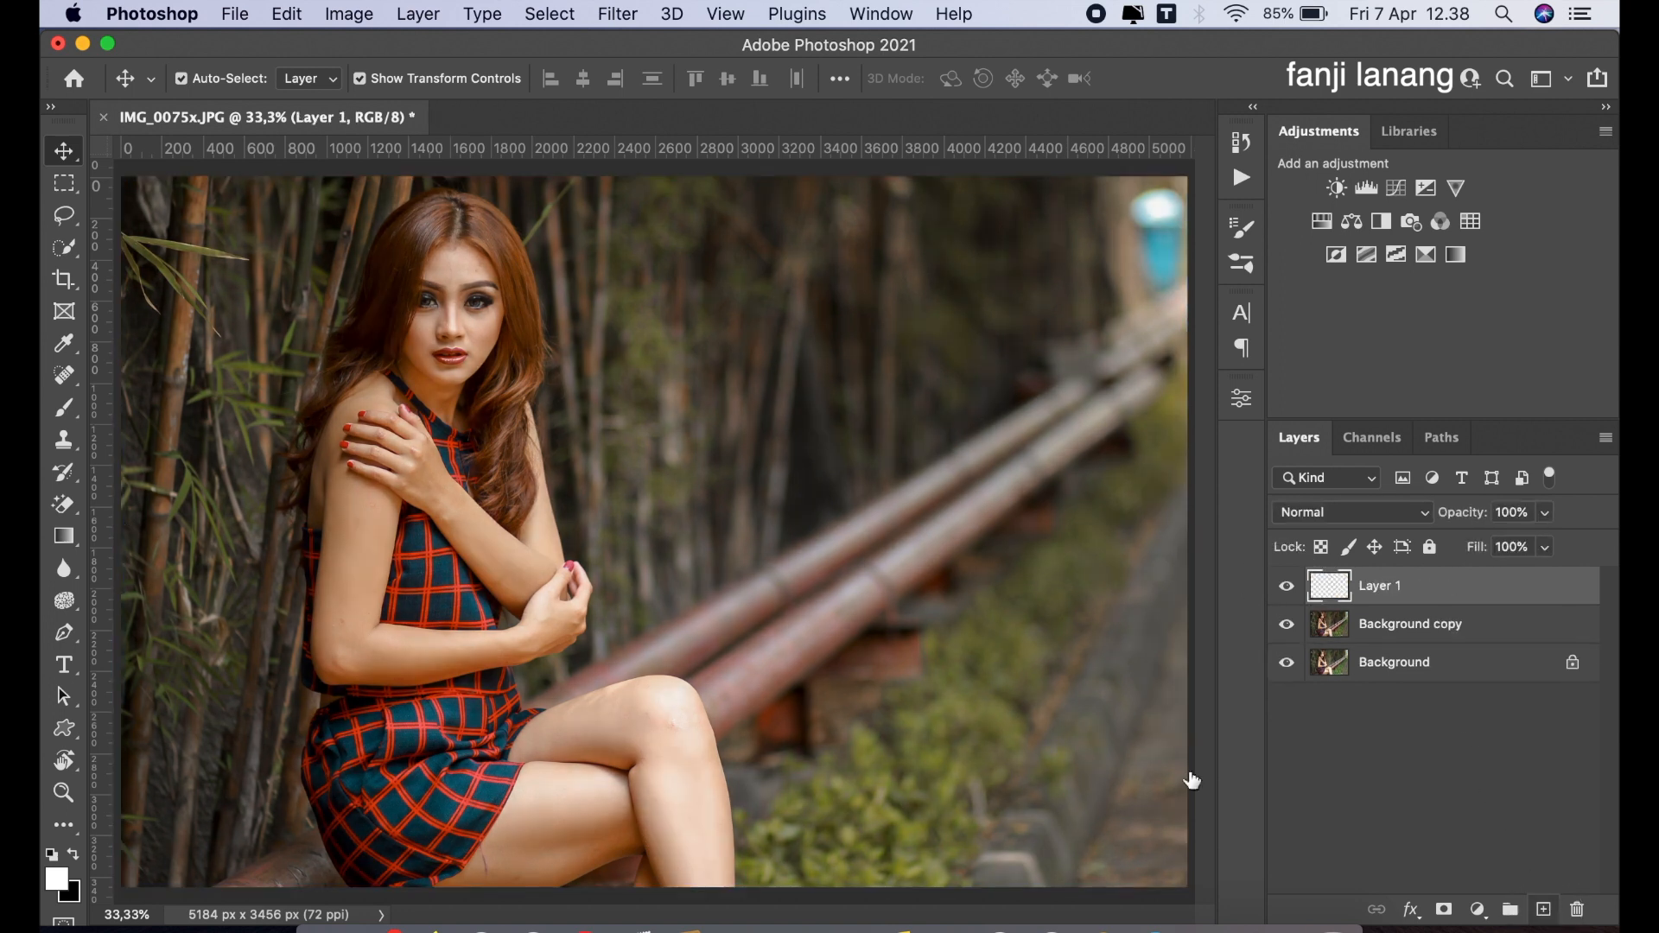
left_click(66, 410)
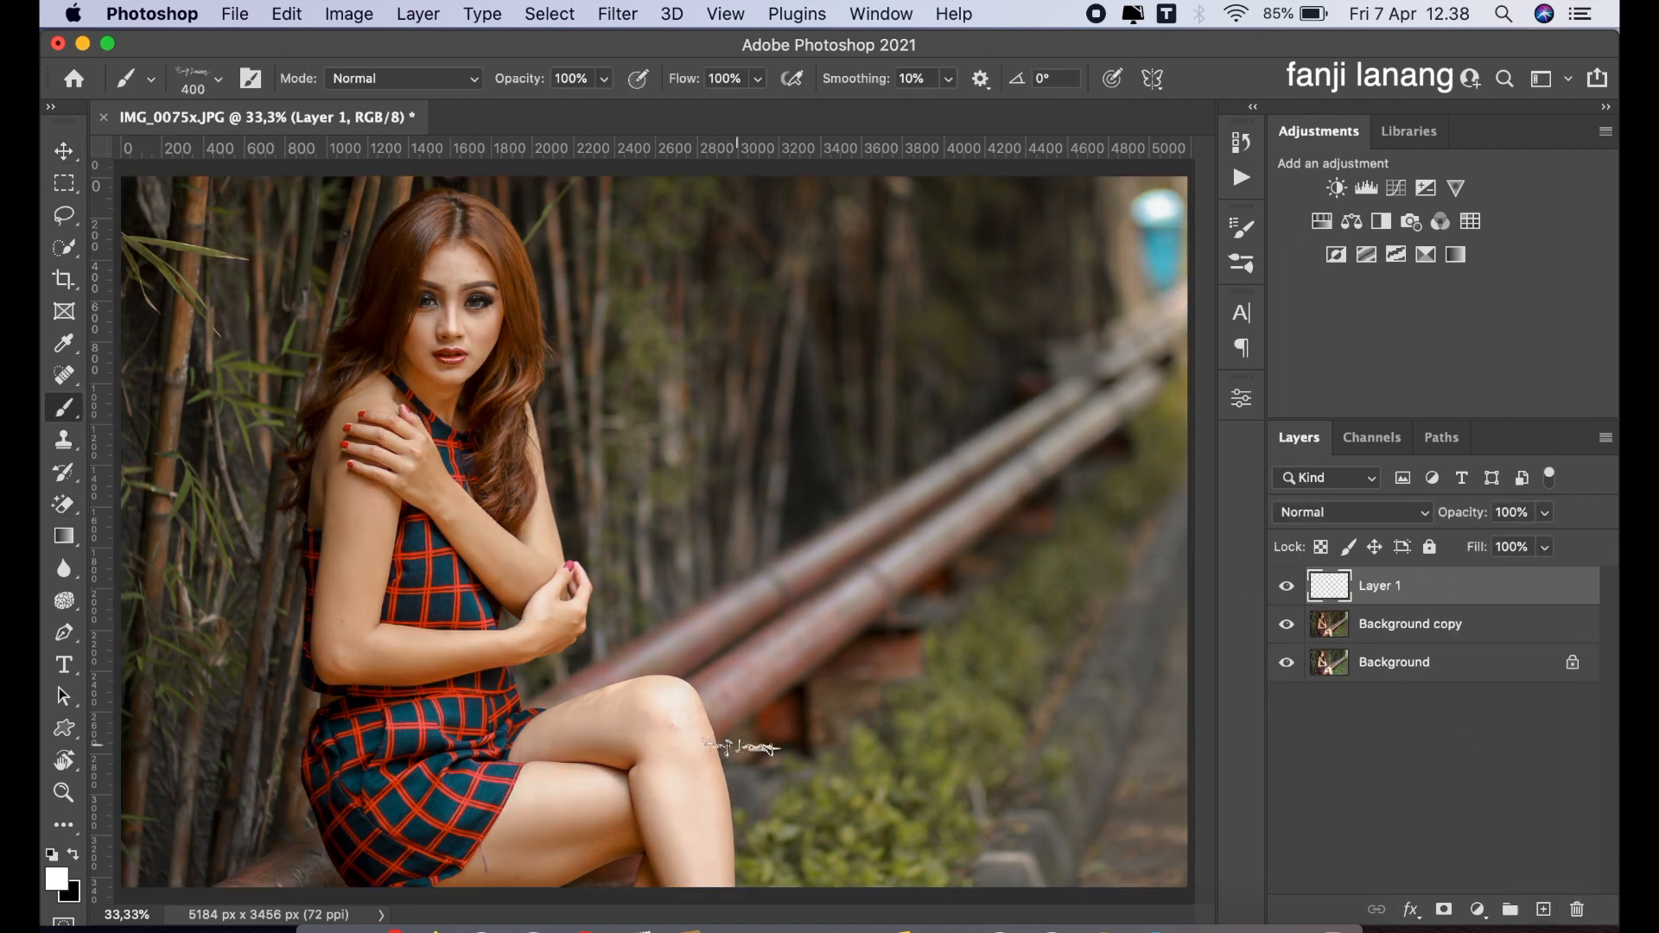